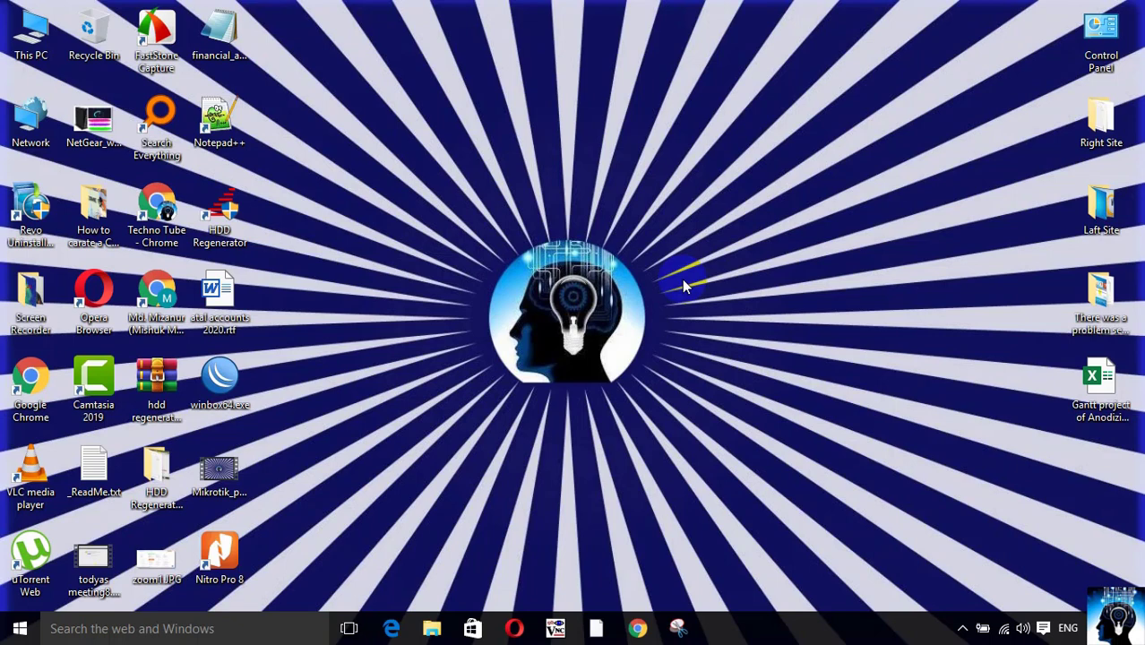
Launch WinBox and connect to the Head_office router with the saved login credentials
{"action": "double_click", "coordinate": [213, 387]}
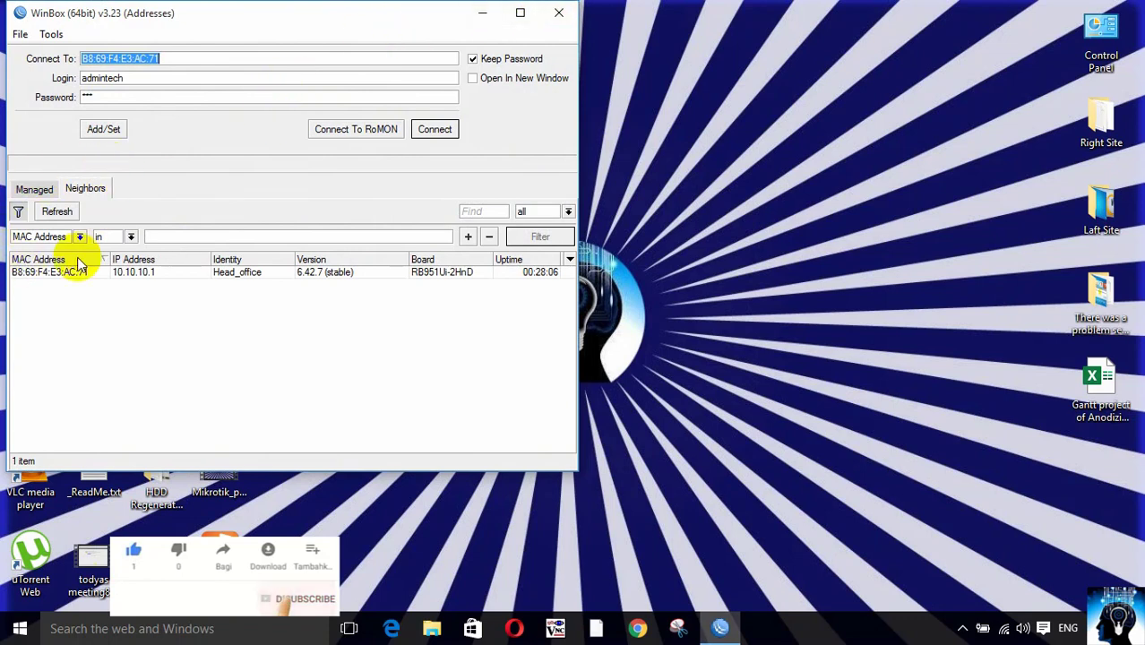
{"action": "key", "text": "Tab"}
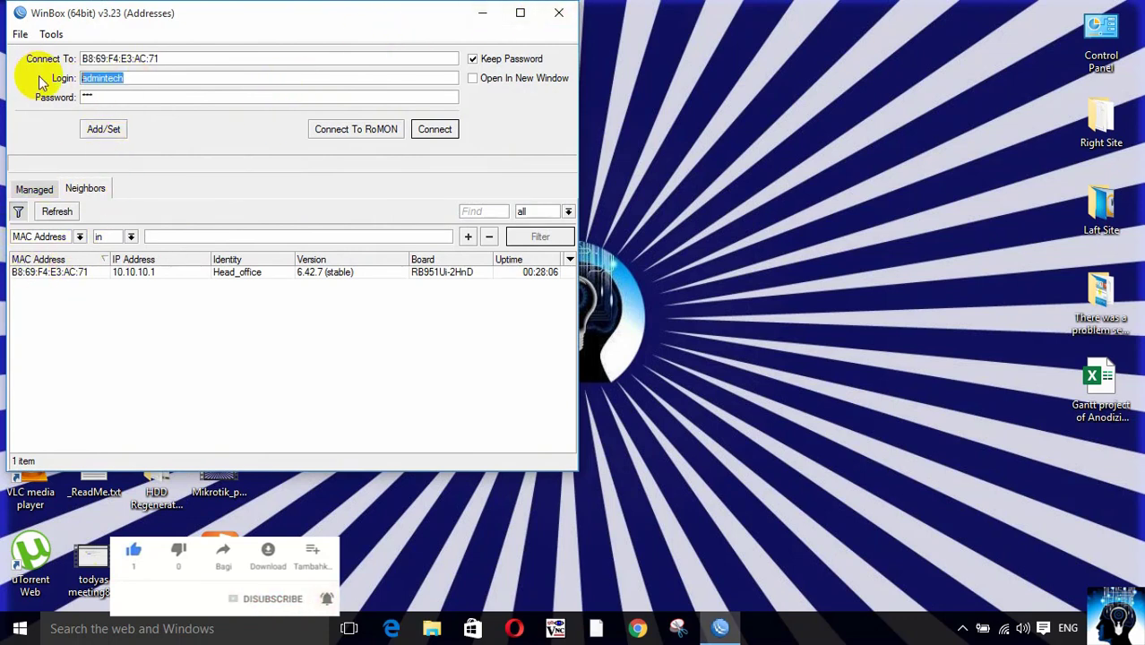
{"action": "left_click", "coordinate": [128, 97]}
{"action": "left_click", "coordinate": [436, 132]}
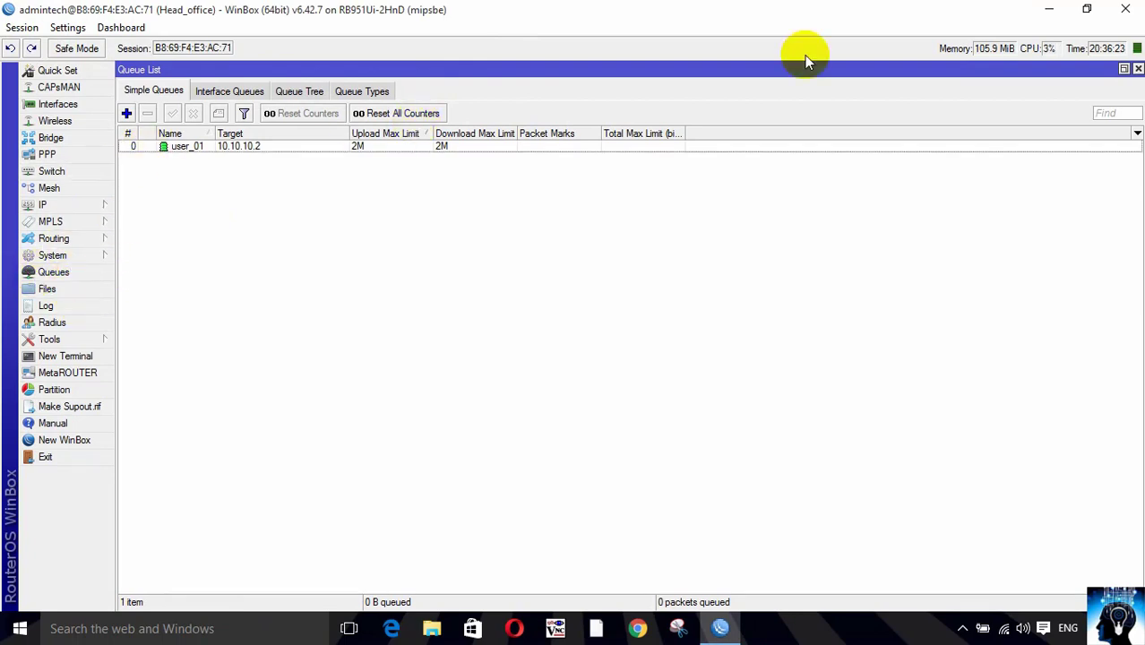
Reopen the queue list and delete the existing user_01 simple queue
{"action": "left_click", "coordinate": [1137, 69]}
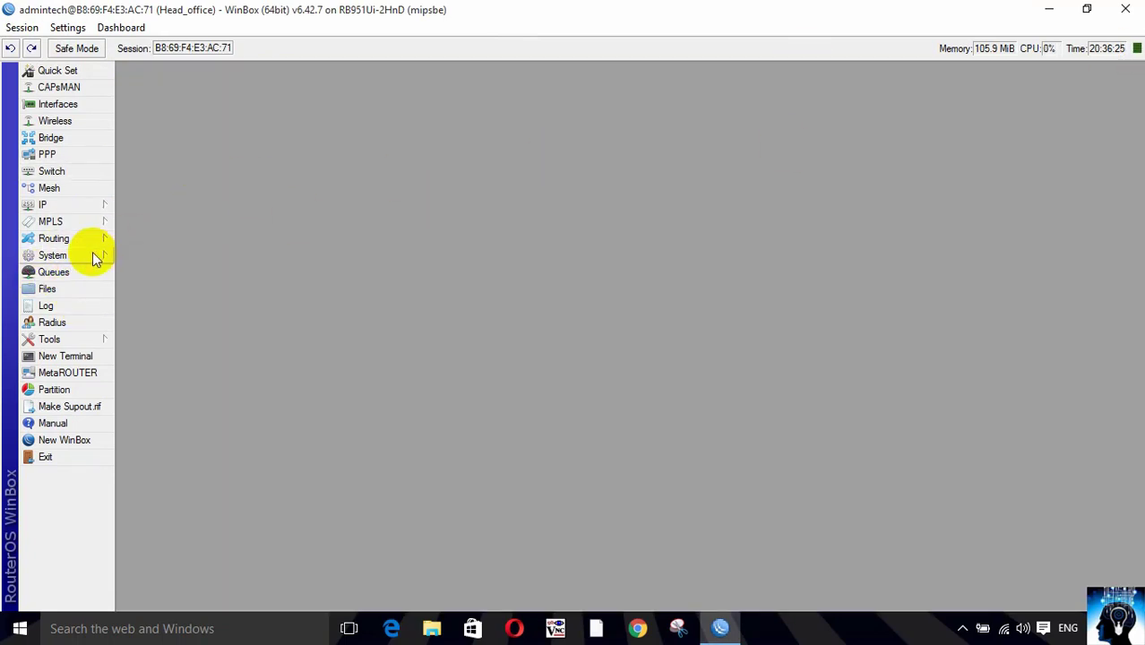
{"action": "left_click", "coordinate": [58, 272]}
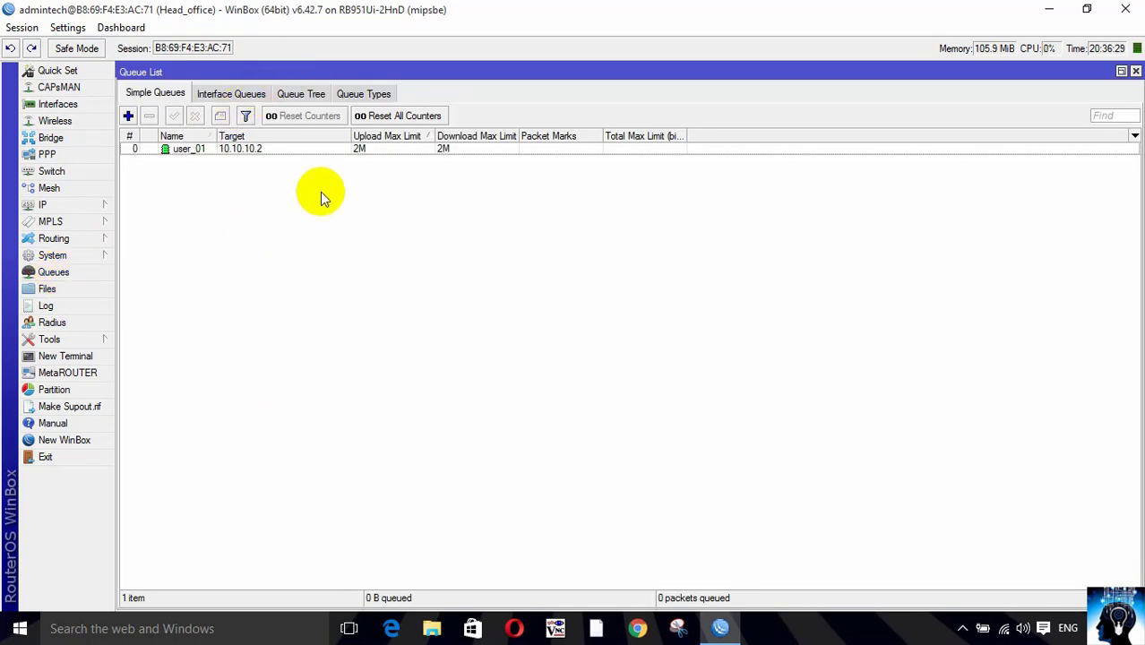
{"action": "left_click", "coordinate": [301, 151]}
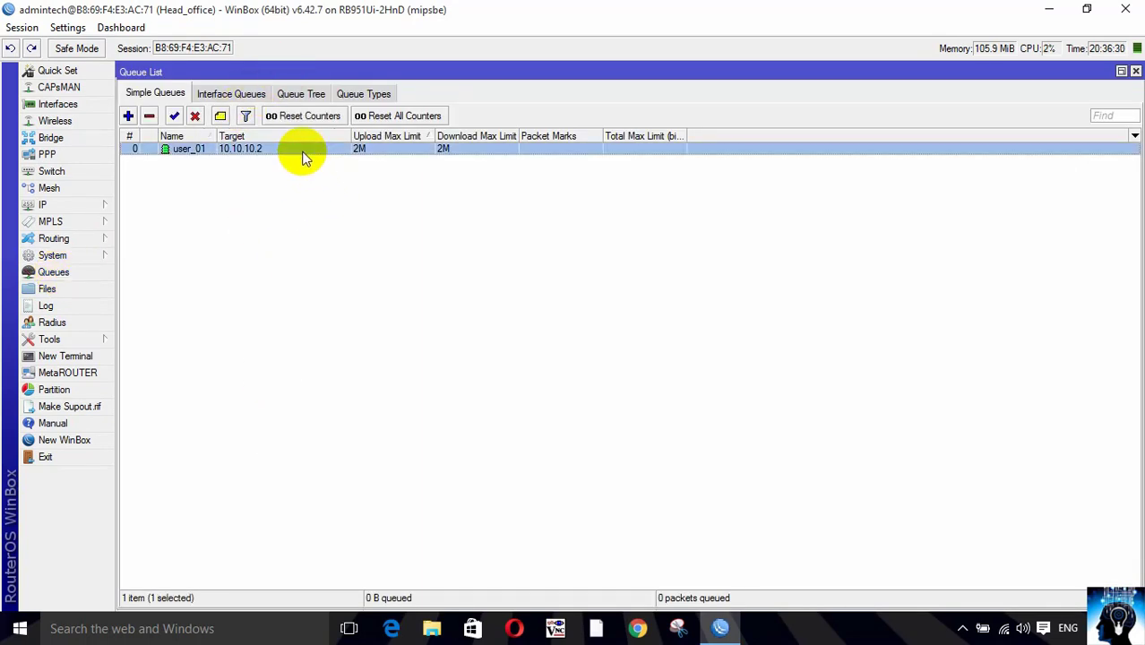
{"action": "left_click", "coordinate": [151, 117]}
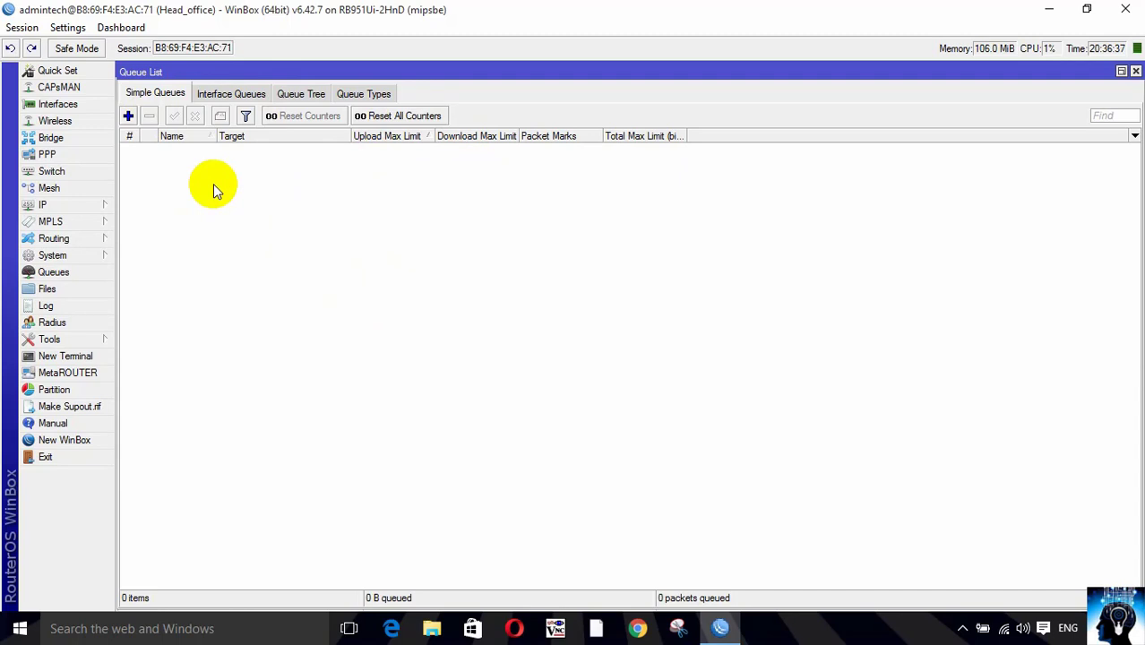
Start a new simple queue named after the first user, with target address 10.10.10.2
{"action": "left_click", "coordinate": [128, 116]}
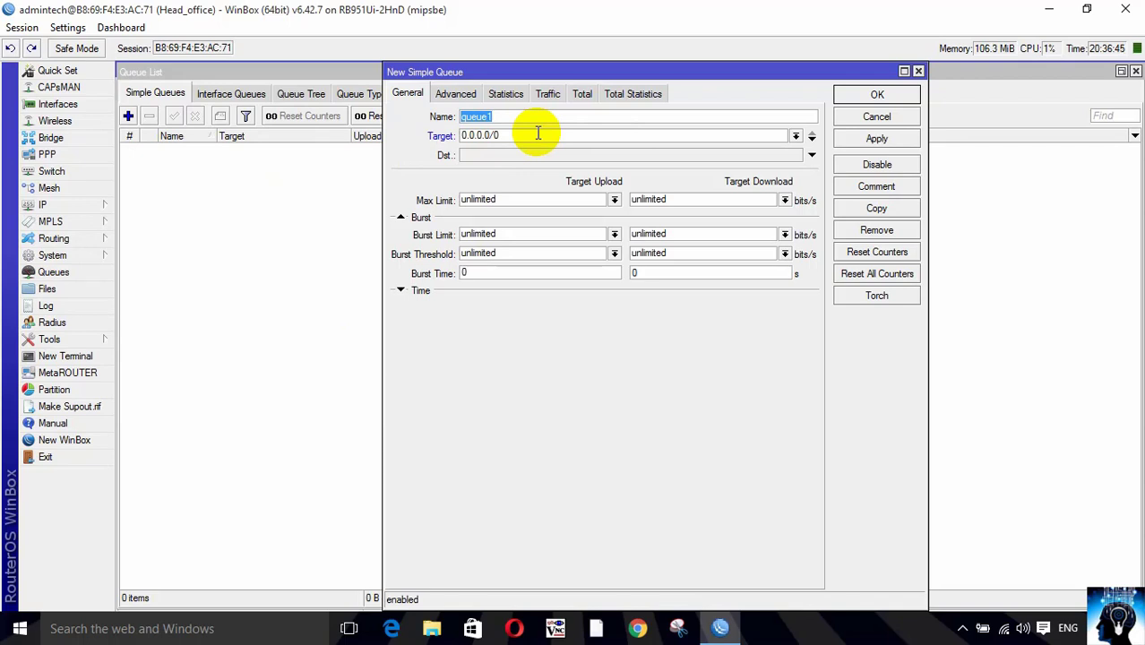
{"action": "type", "text": "Abdullah"}
{"action": "left_click_drag", "start_coordinate": [498, 135], "coordinate": [462, 136]}
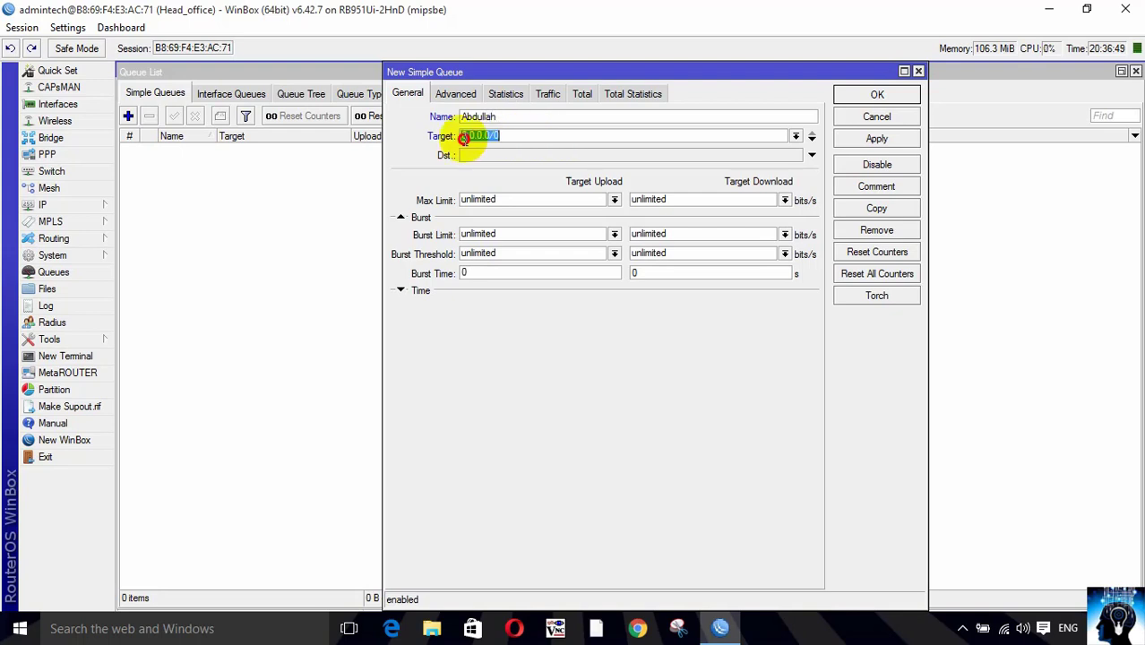
{"action": "type", "text": "10"}
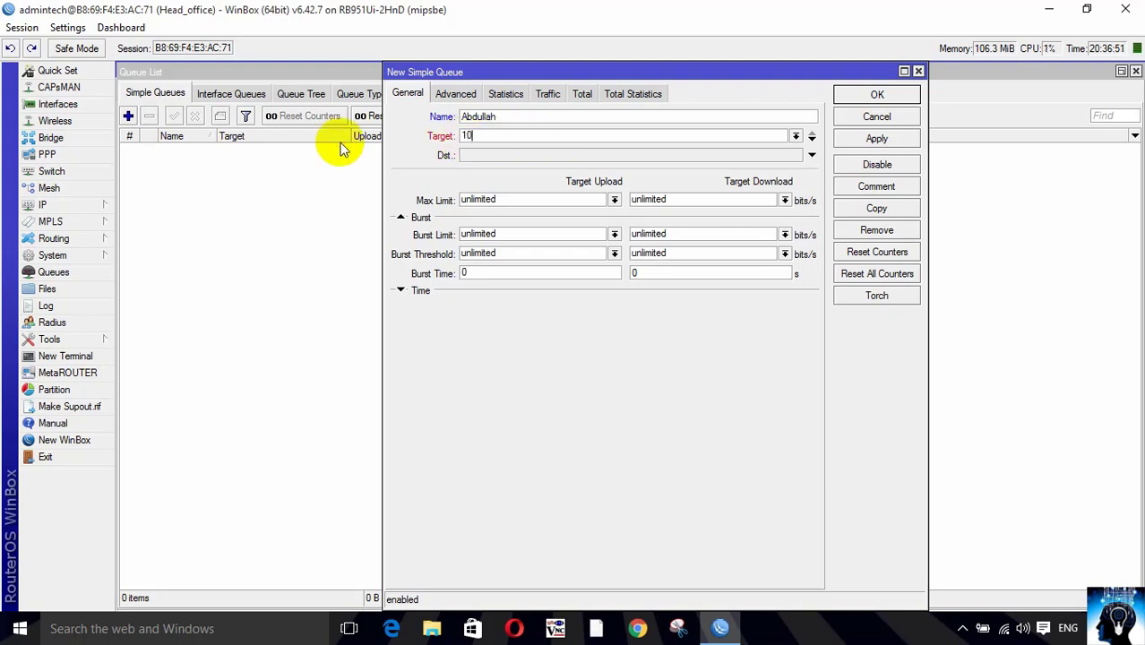
{"action": "type", "text": ".10.10.2"}
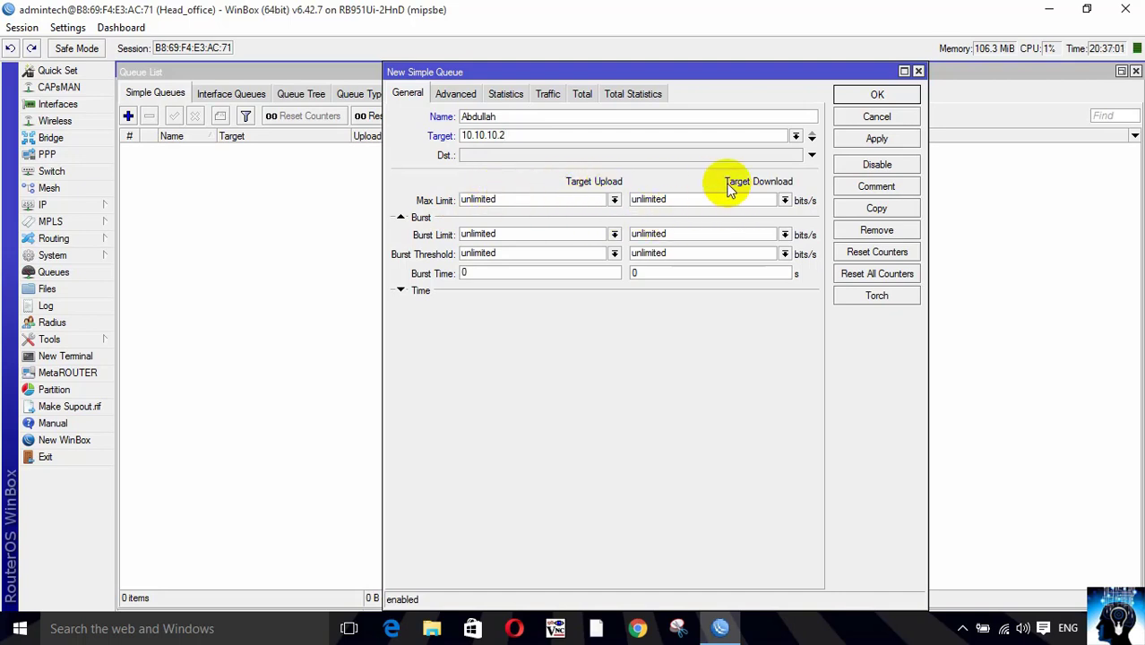
Set the queue's maximum upload and download limits to 2M each and save the queue
{"action": "left_click", "coordinate": [613, 199]}
{"action": "left_click", "coordinate": [542, 300]}
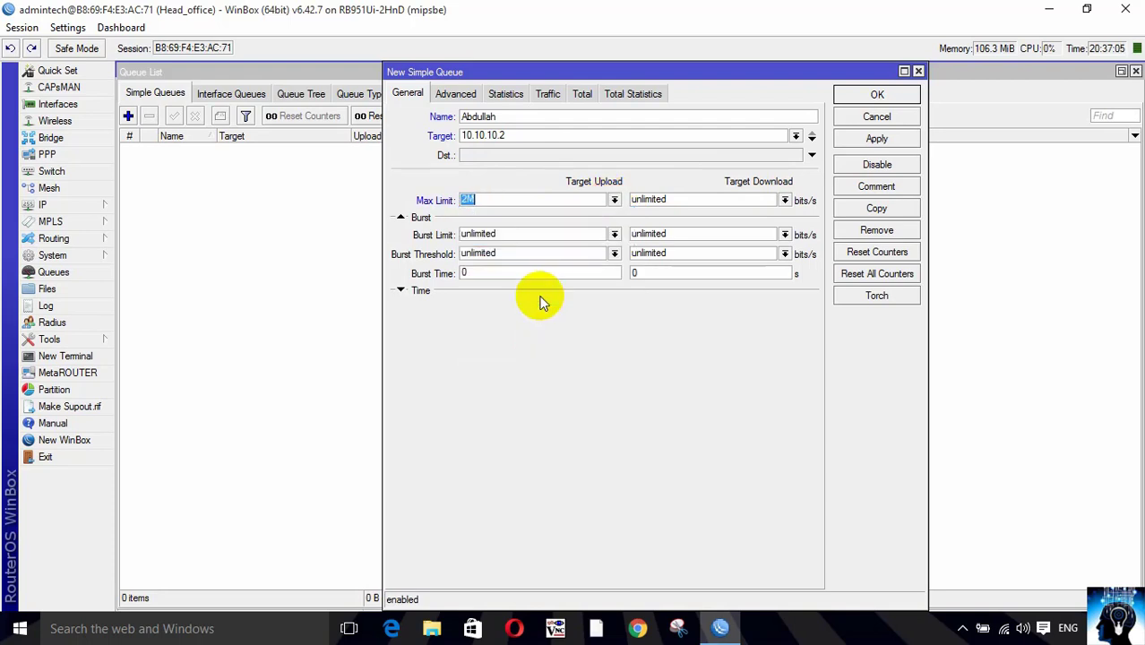
{"action": "left_click", "coordinate": [785, 200]}
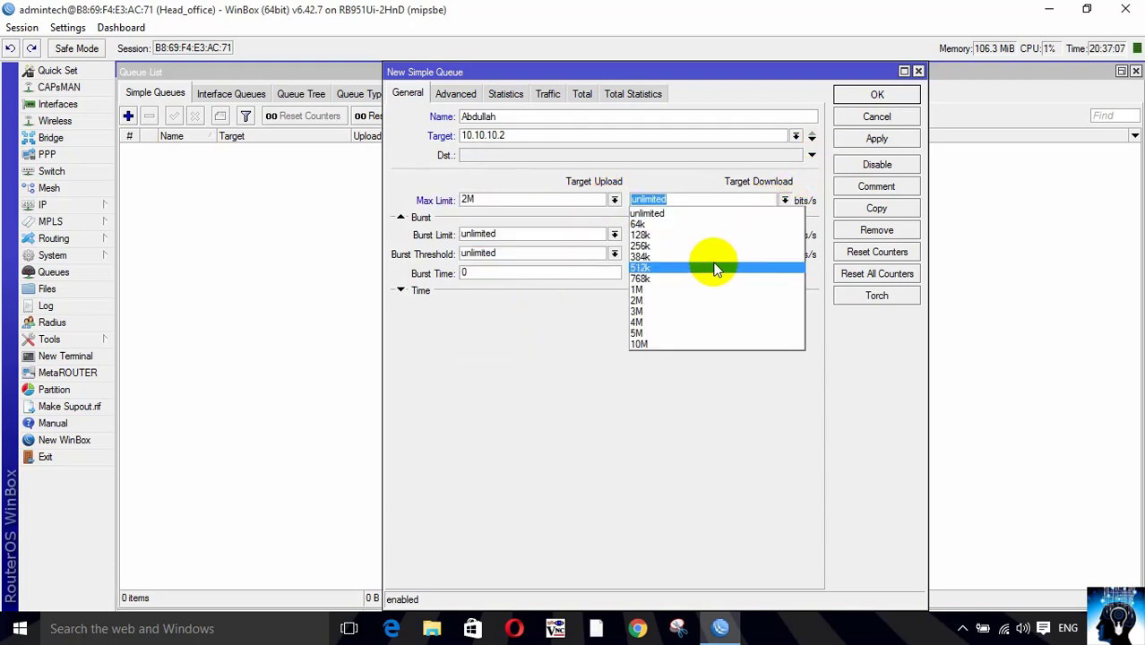
{"action": "left_click", "coordinate": [705, 300]}
{"action": "left_click", "coordinate": [876, 140]}
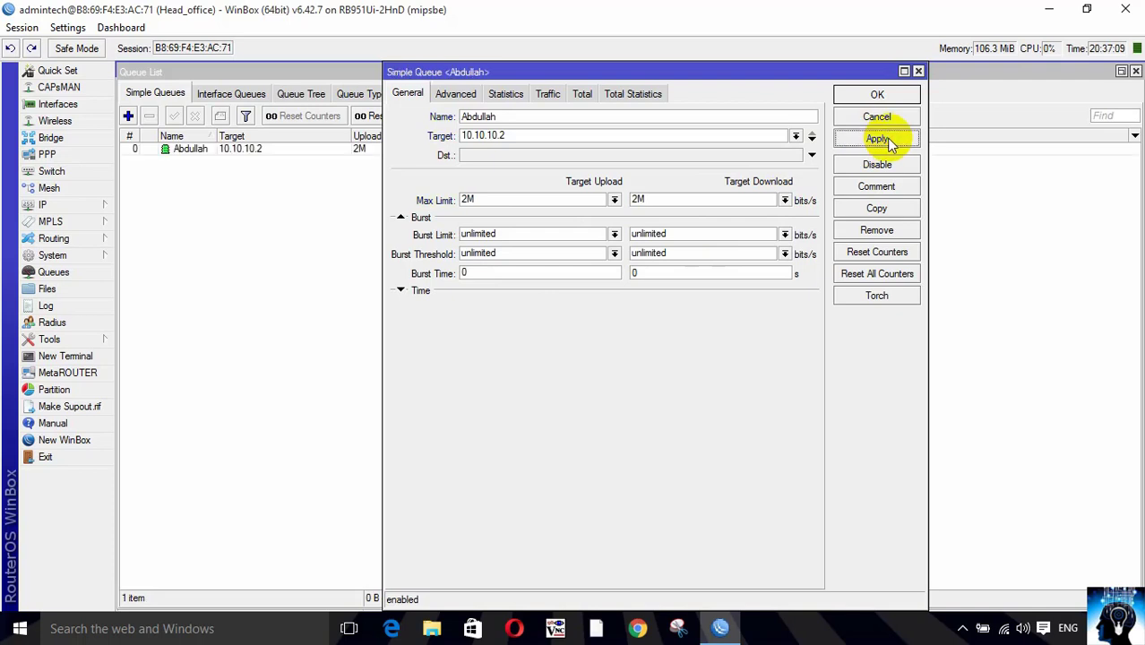
{"action": "left_click", "coordinate": [878, 95]}
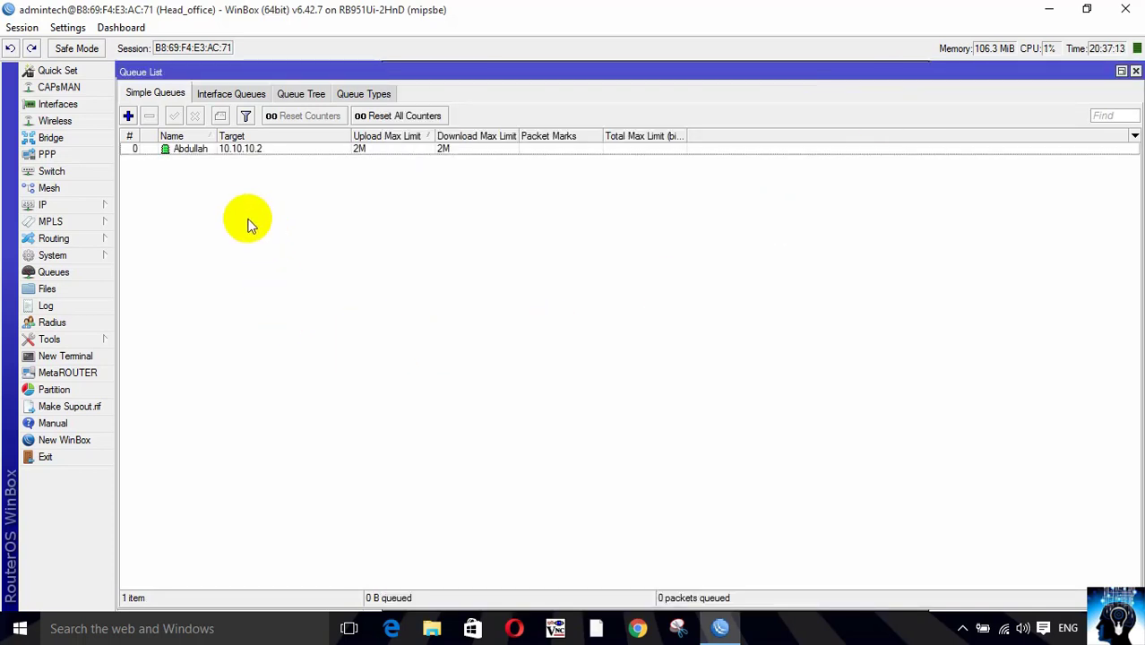
{"action": "left_click", "coordinate": [197, 154]}
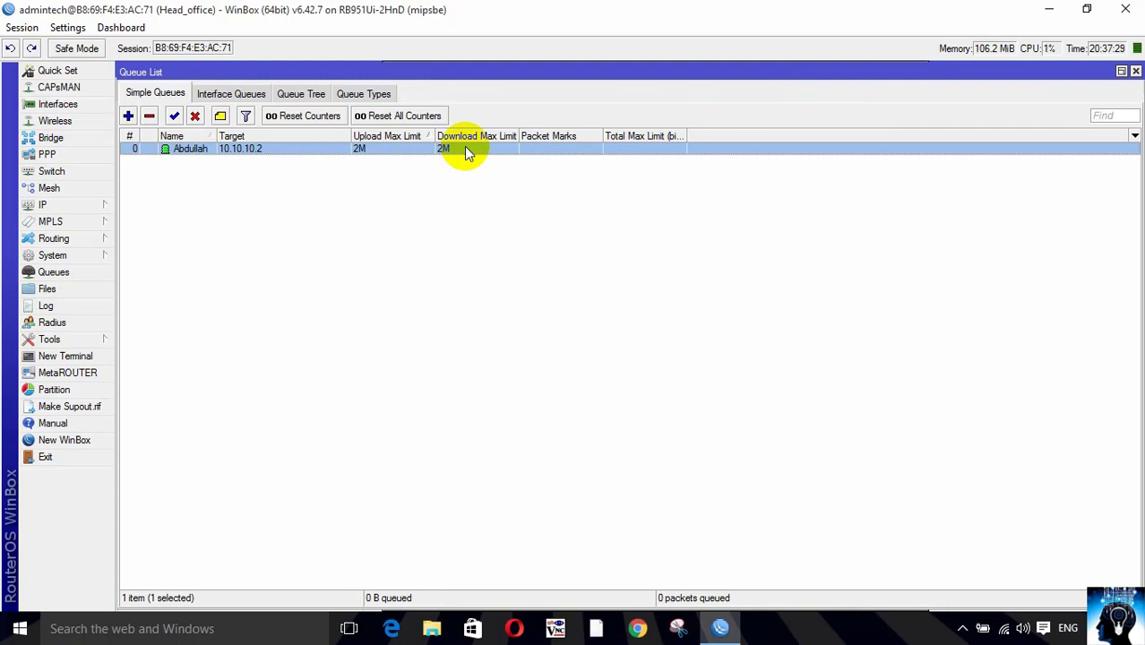
Start a second simple queue named "MD Sir" with target address 10.10.10.3
{"action": "left_click", "coordinate": [128, 117]}
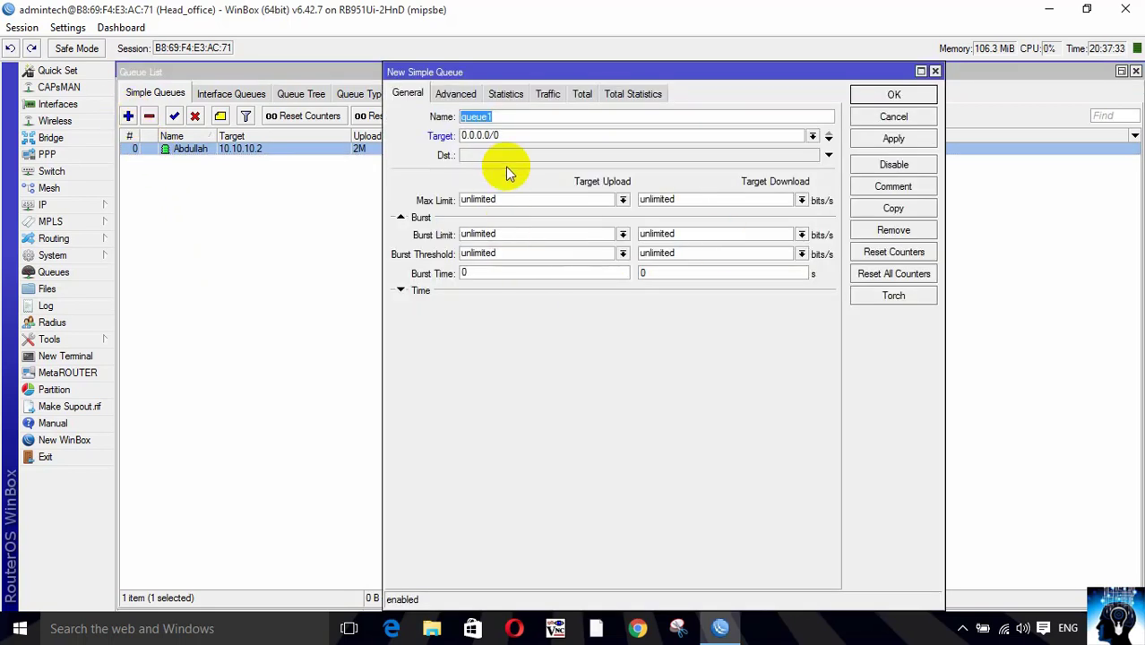
{"action": "type", "text": "MD Sir"}
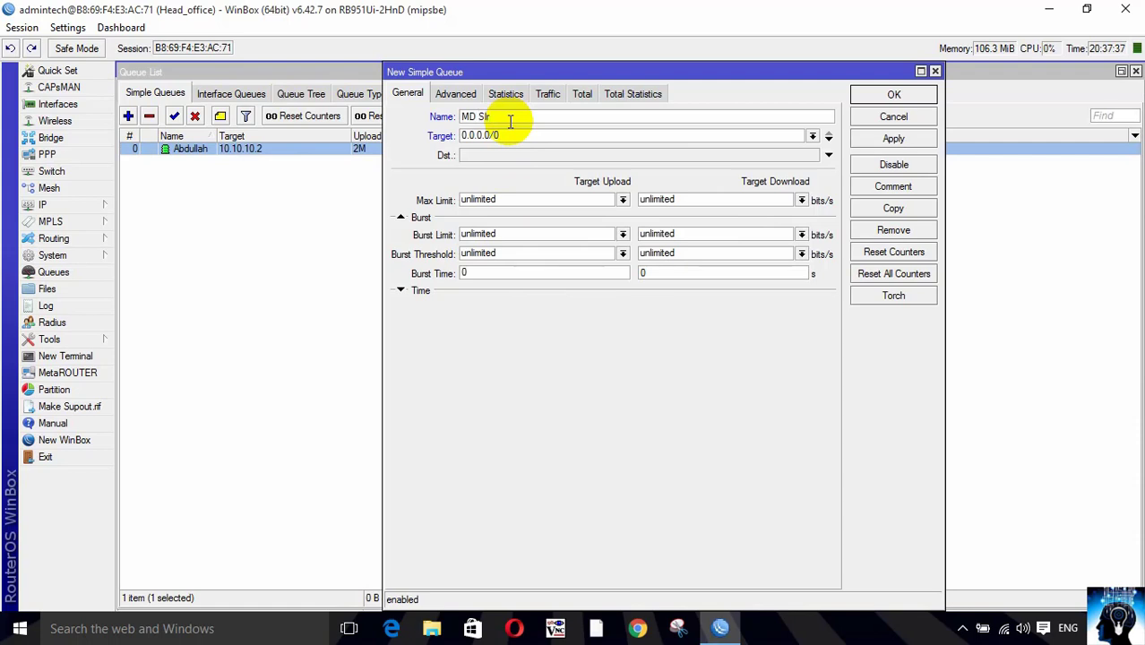
{"action": "key", "text": "BackSpace"}
{"action": "key", "text": "BackSpace"}
{"action": "type", "text": "ir"}
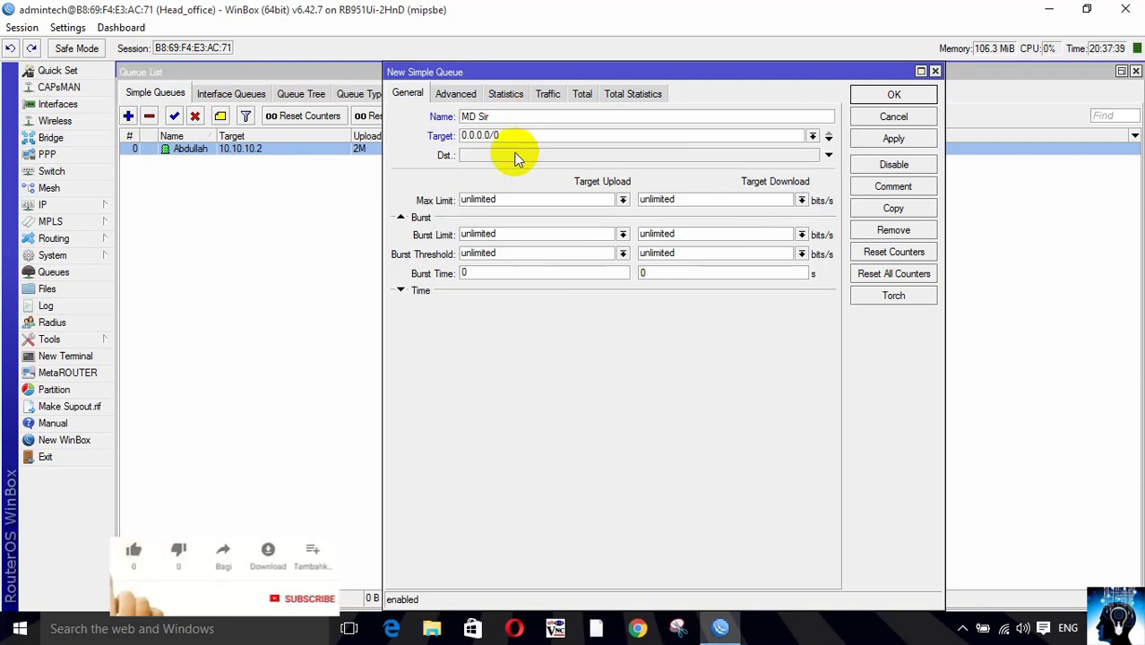
{"action": "key", "text": "Tab"}
{"action": "type", "text": "10"}
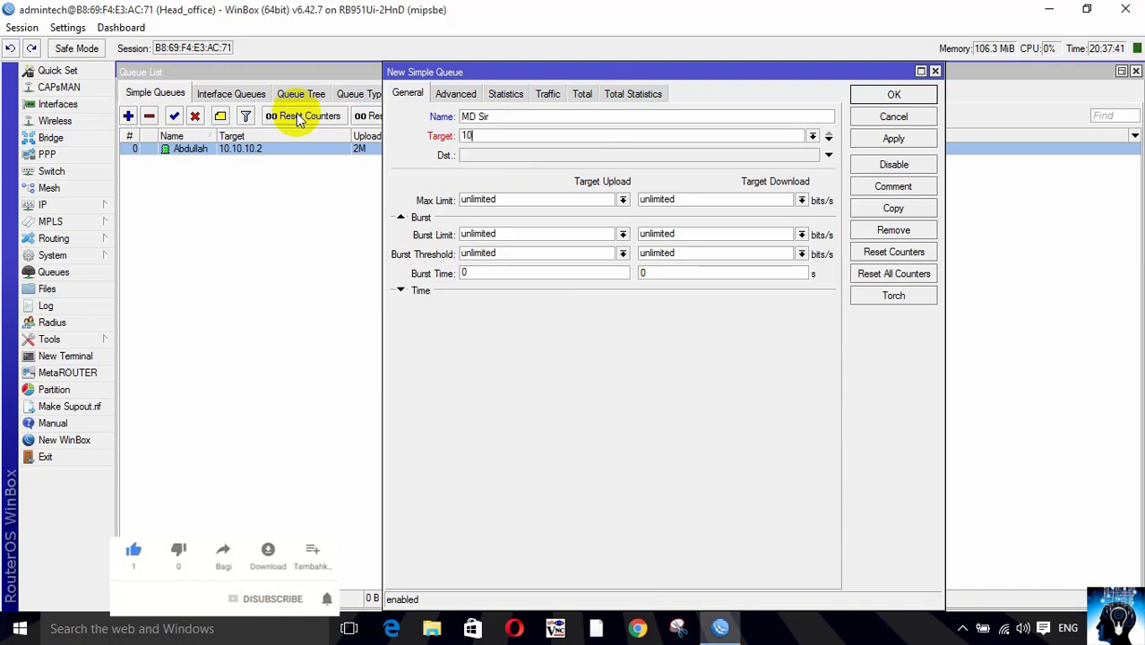
{"action": "type", "text": ".10.10.3"}
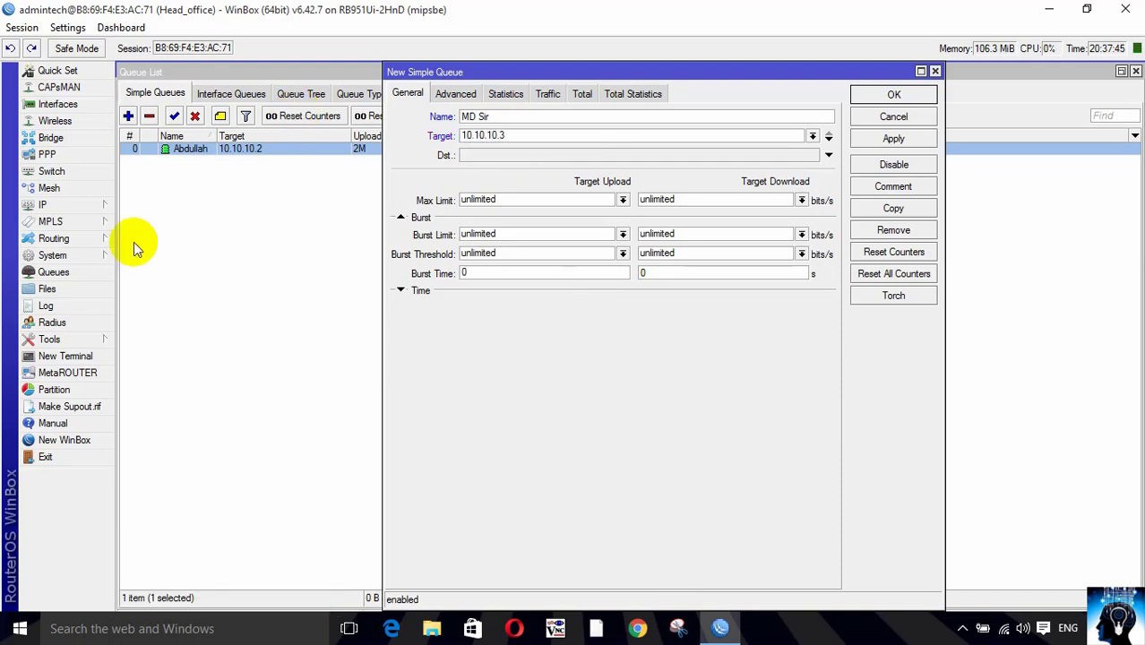
Set the MD Sir queue's maximum upload and download limits to 10M each and save it
{"action": "left_click", "coordinate": [622, 200]}
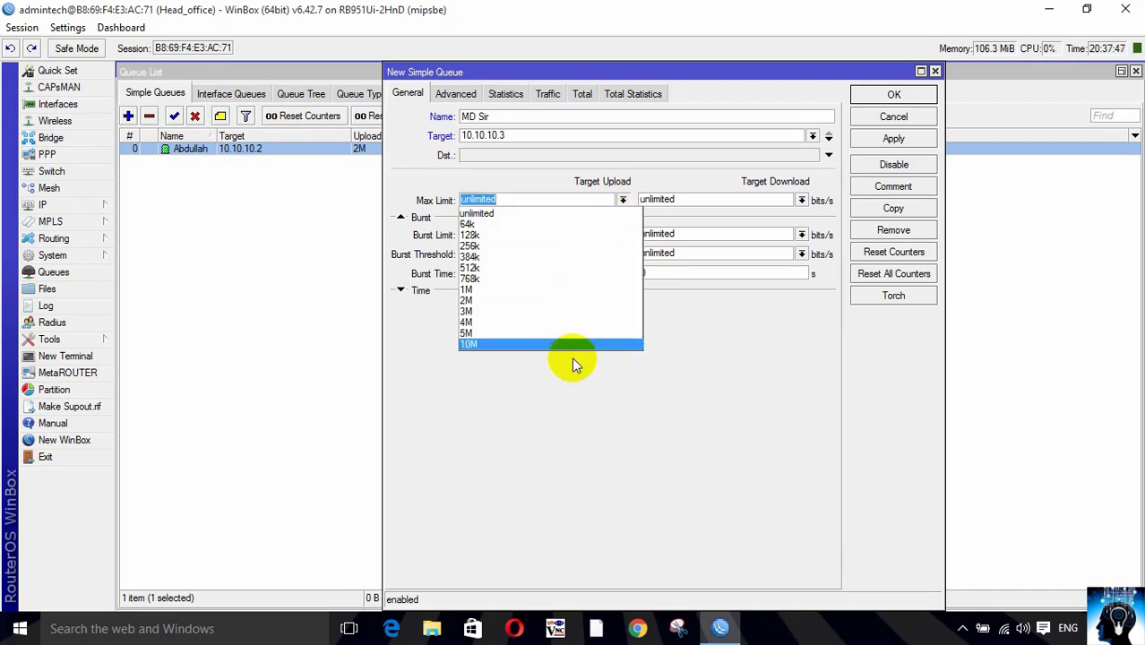
{"action": "left_click", "coordinate": [535, 345]}
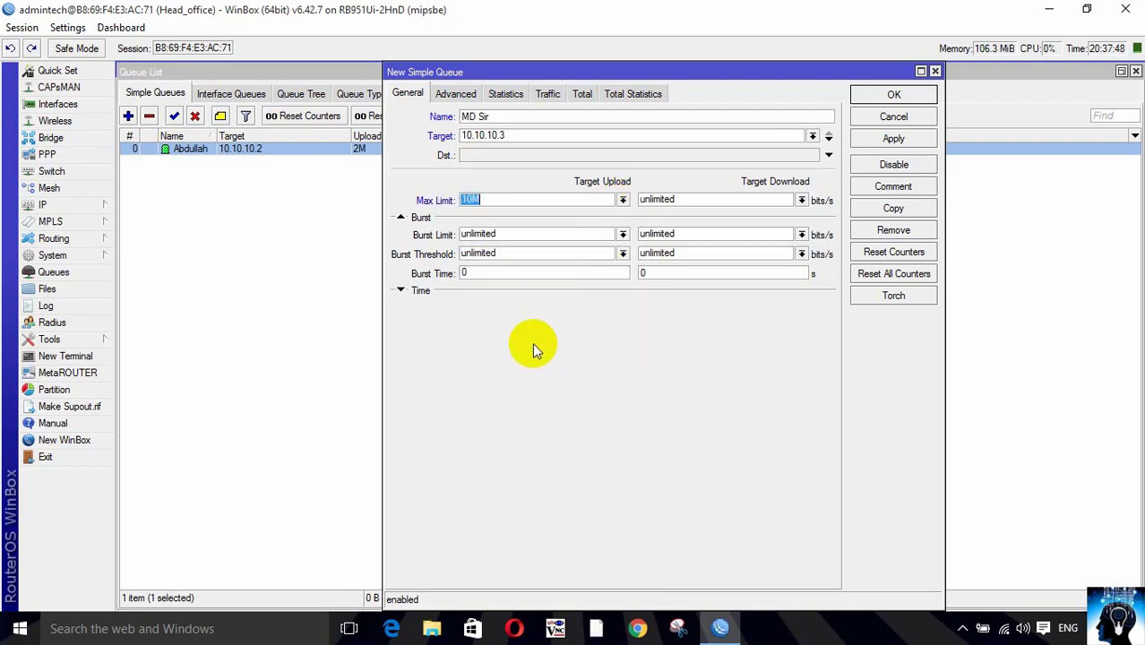
{"action": "left_click", "coordinate": [801, 200]}
{"action": "left_click", "coordinate": [690, 343]}
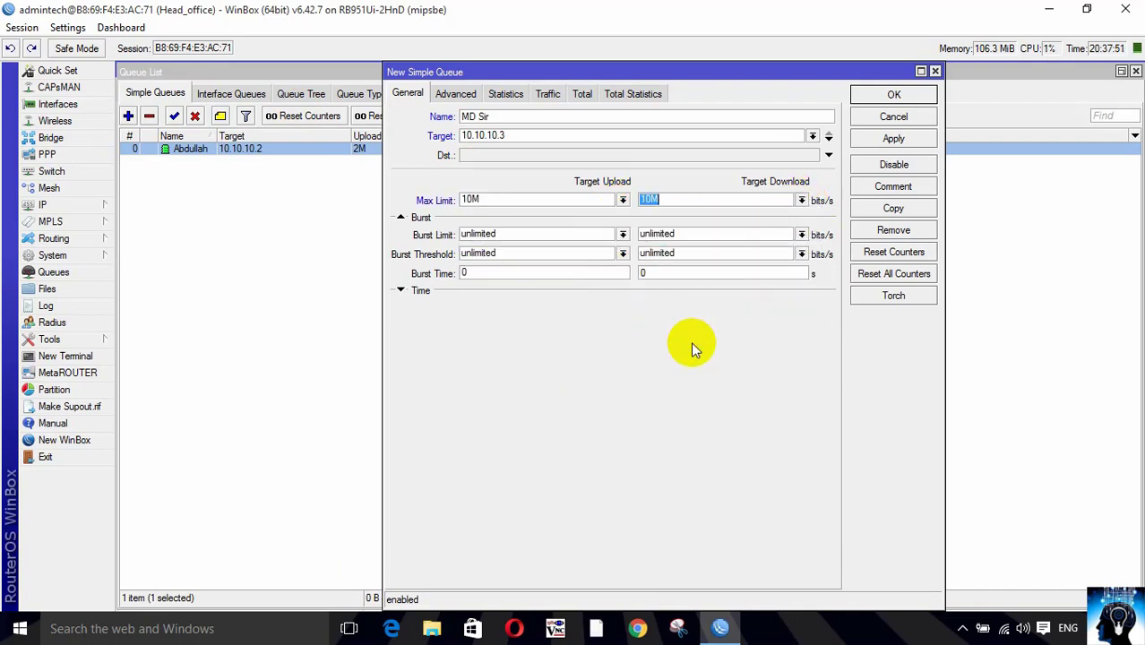
{"action": "left_click", "coordinate": [891, 141]}
{"action": "left_click", "coordinate": [891, 95]}
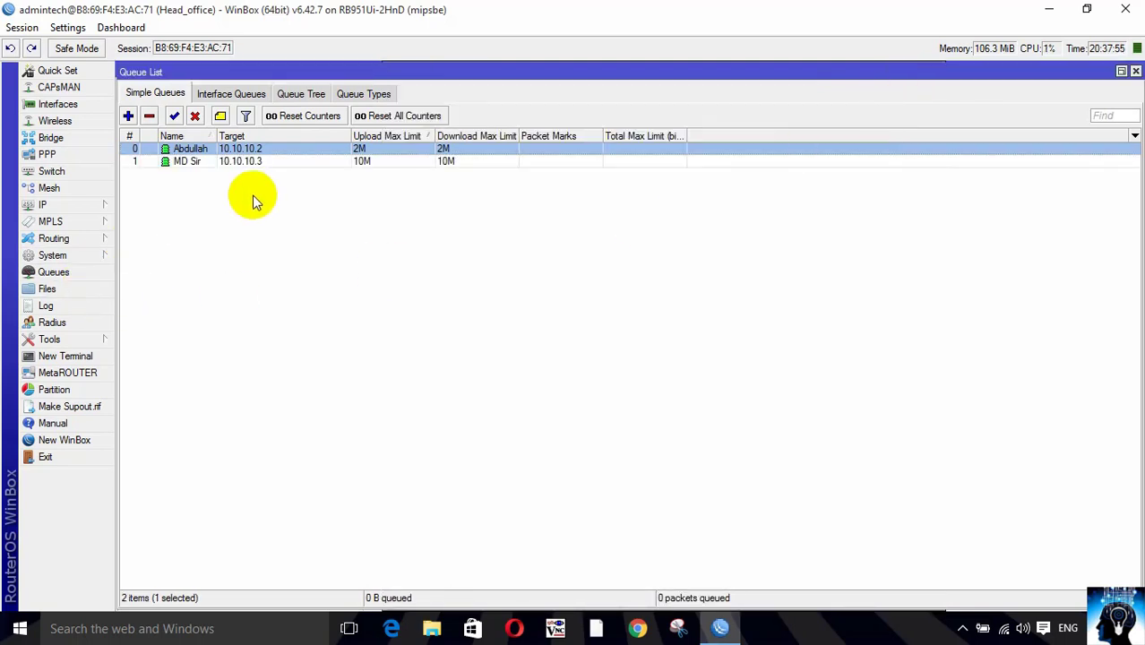
{"action": "left_click", "coordinate": [240, 163]}
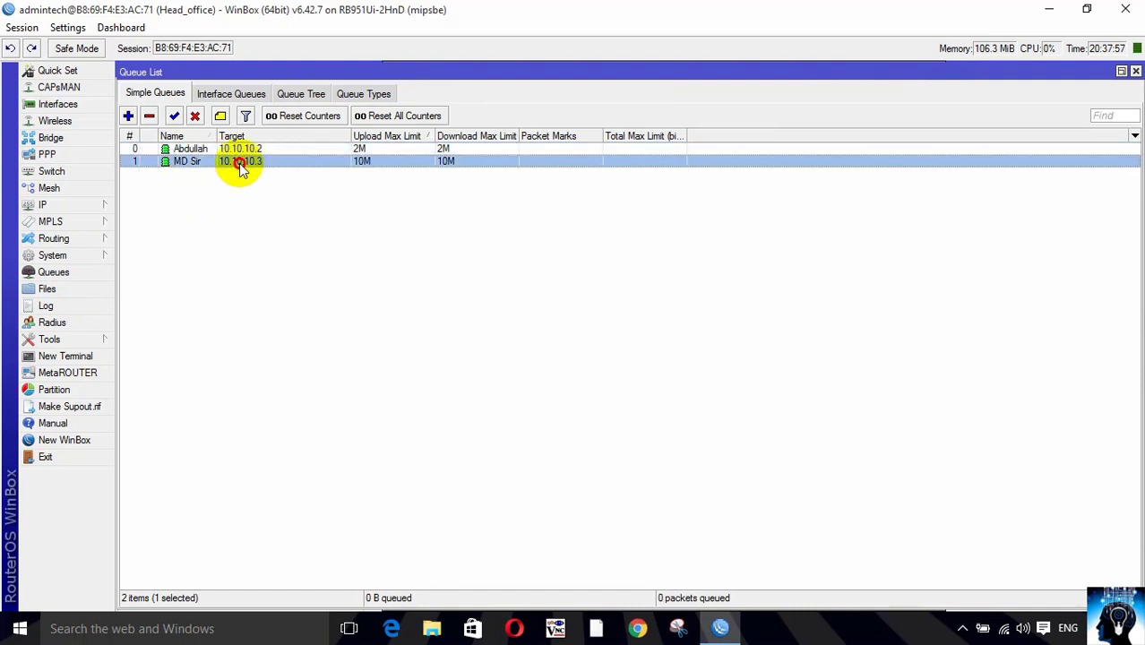
{"action": "left_click", "coordinate": [190, 149]}
{"action": "left_click", "coordinate": [191, 164]}
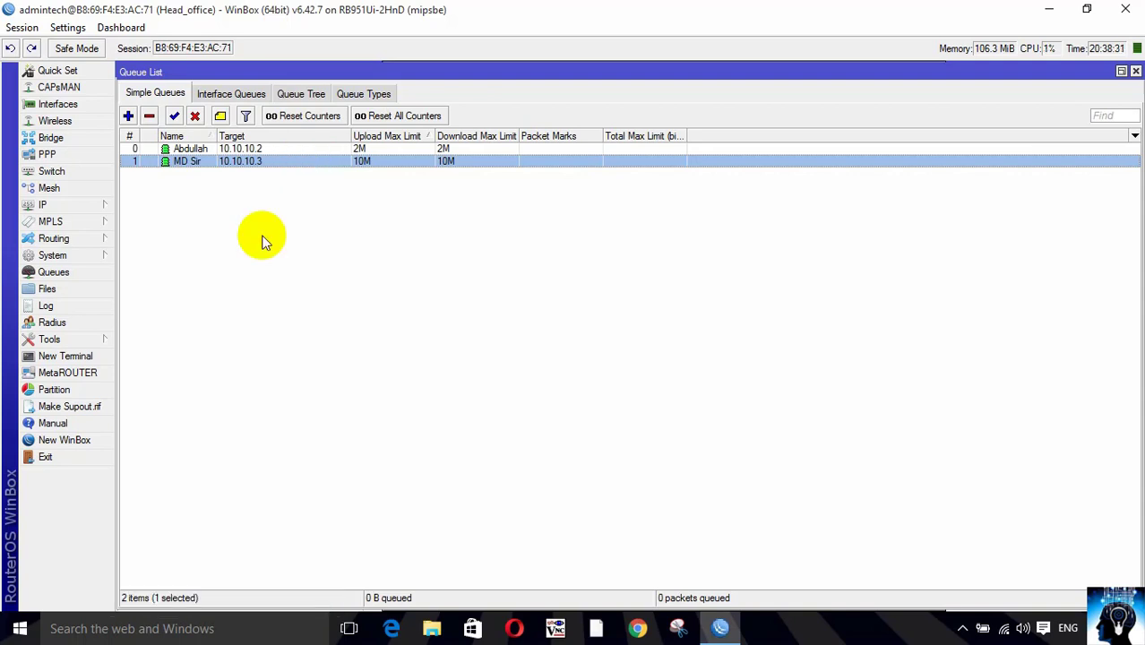
Set the MD Sir queue's upload and download priority to 1 in its advanced settings and save
{"action": "double_click", "coordinate": [240, 161]}
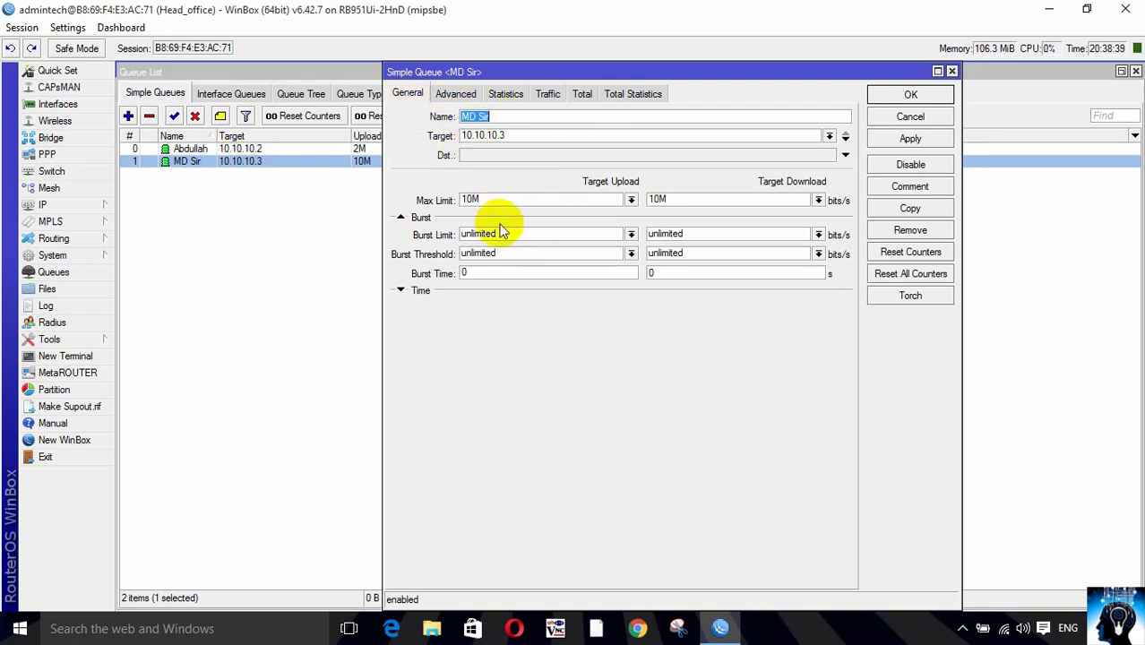
{"action": "left_click", "coordinate": [453, 95]}
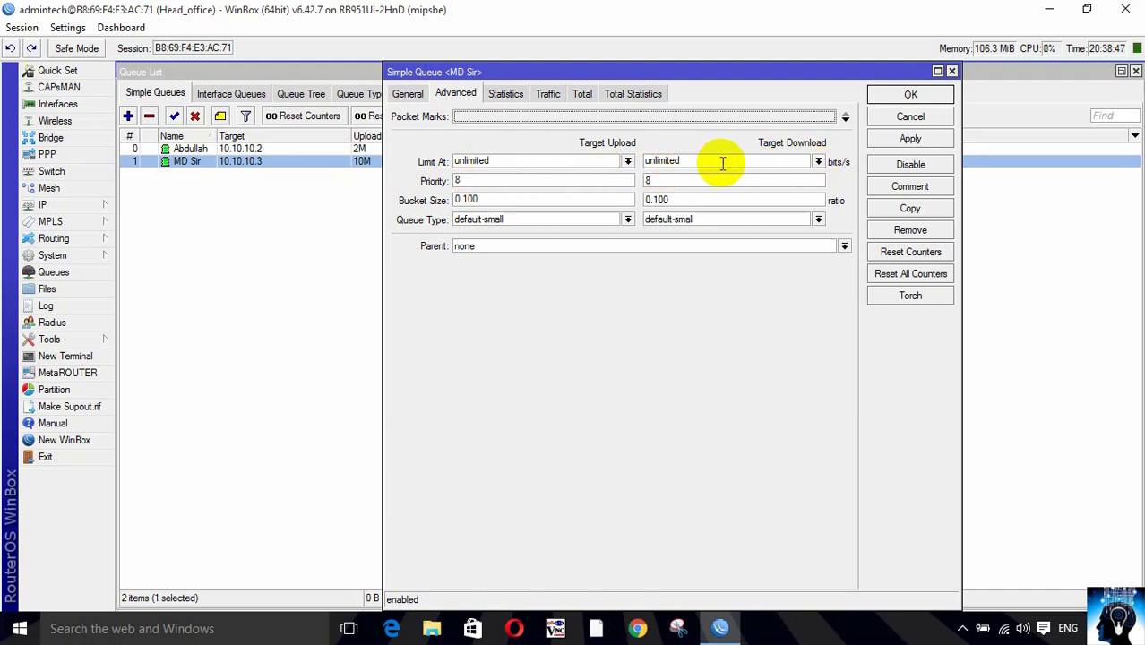
{"action": "double_click", "coordinate": [466, 180]}
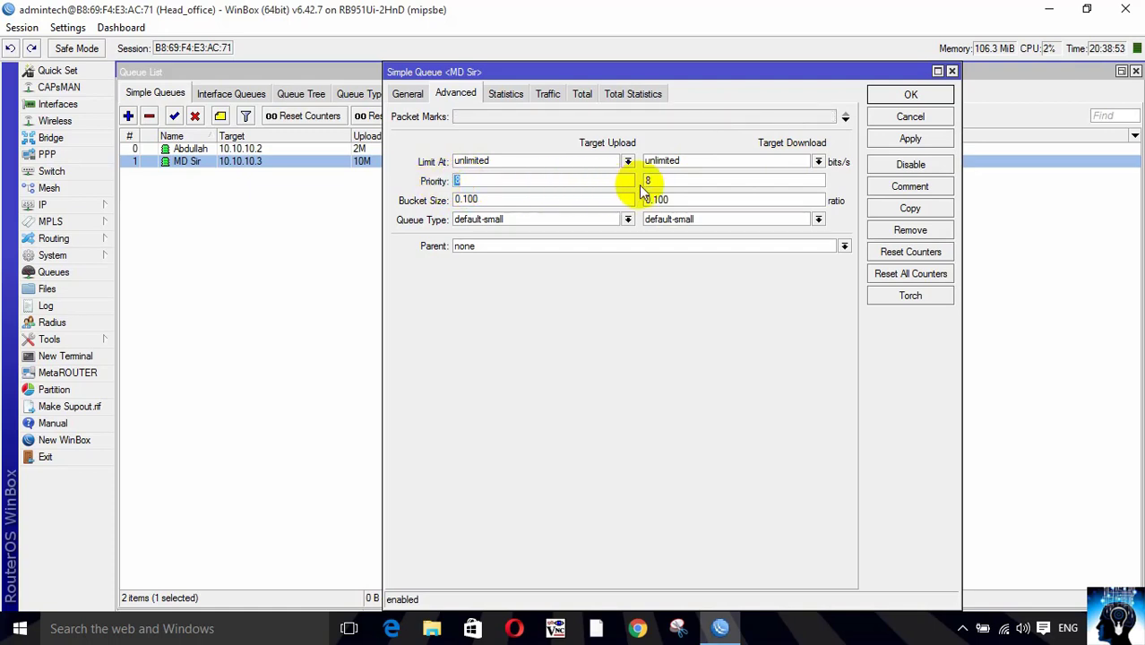
{"action": "left_click", "coordinate": [695, 182]}
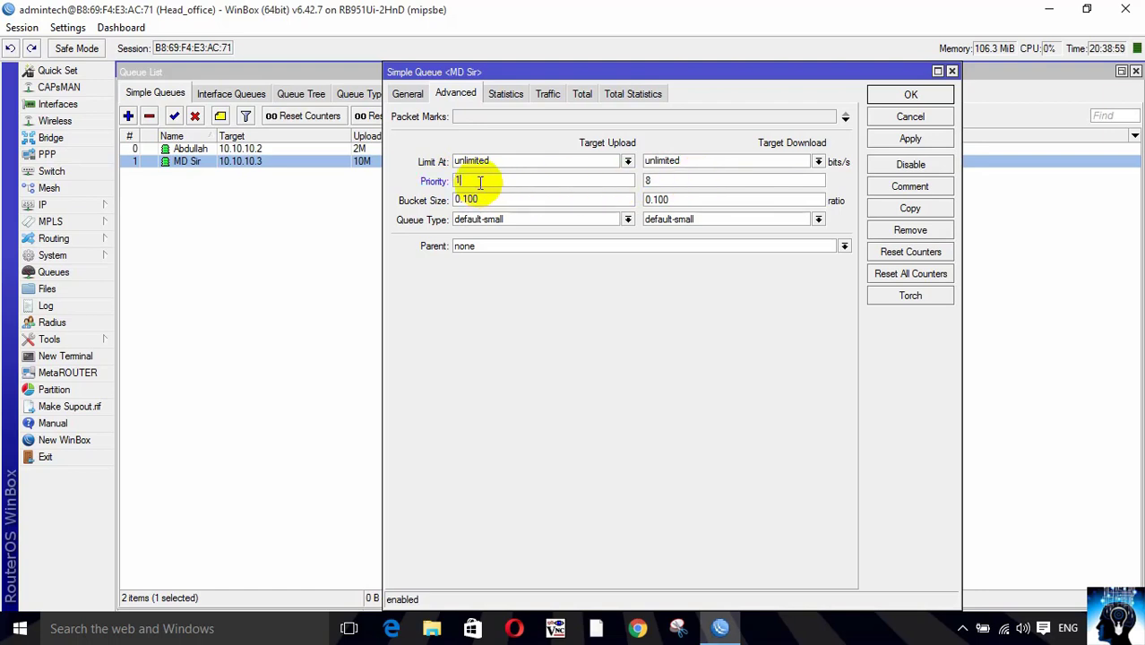
{"action": "left_click", "coordinate": [658, 183]}
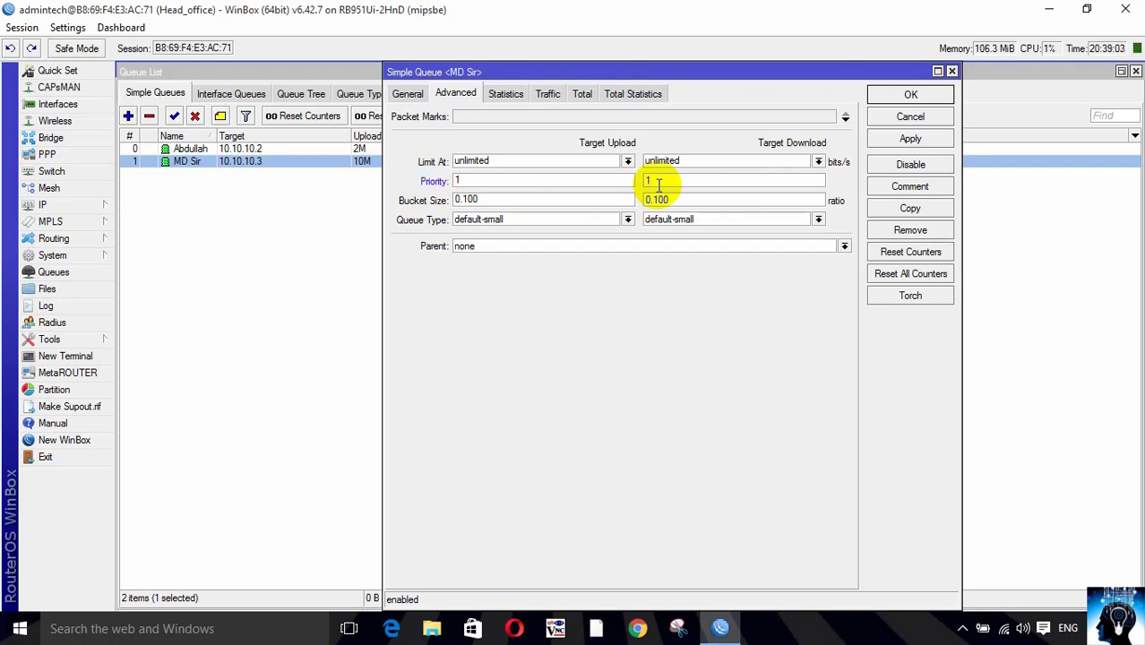
{"action": "left_click", "coordinate": [900, 96]}
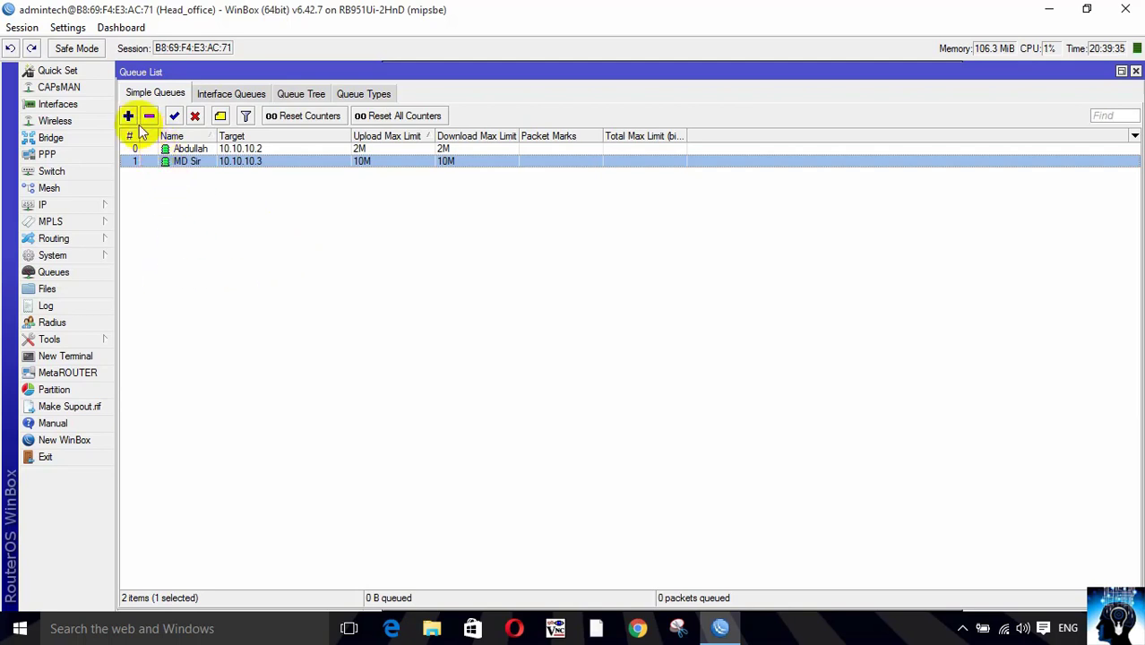
Open the 10.10.10.2 queue's general settings and set its upload and download burst limits to 4M each
{"action": "double_click", "coordinate": [237, 162]}
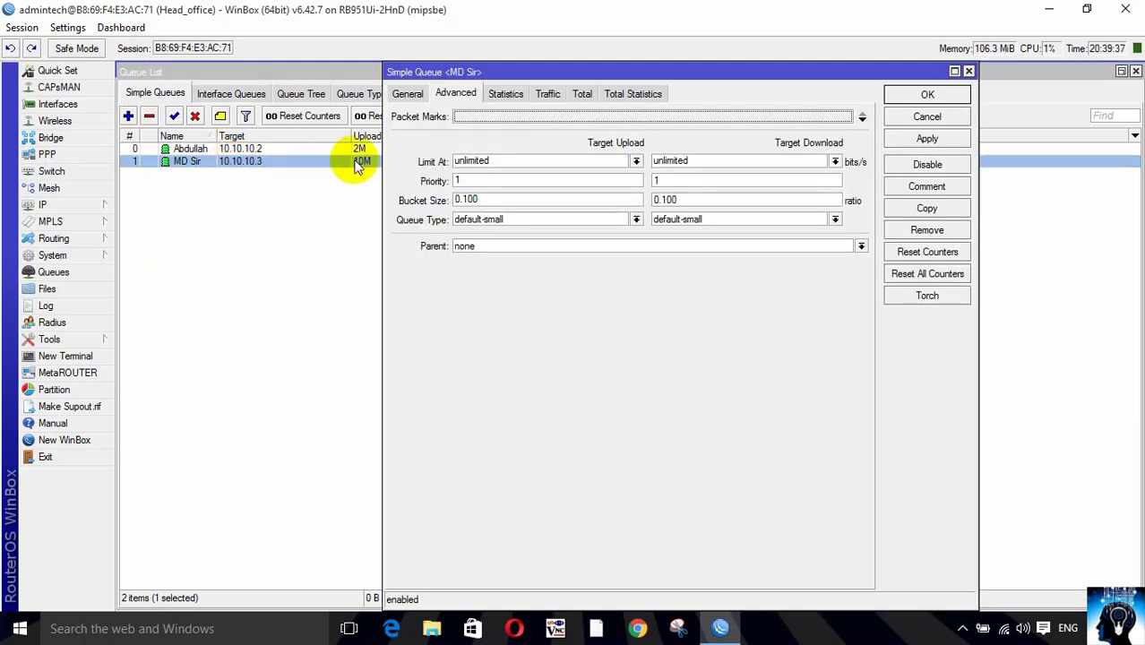
{"action": "double_click", "coordinate": [188, 149]}
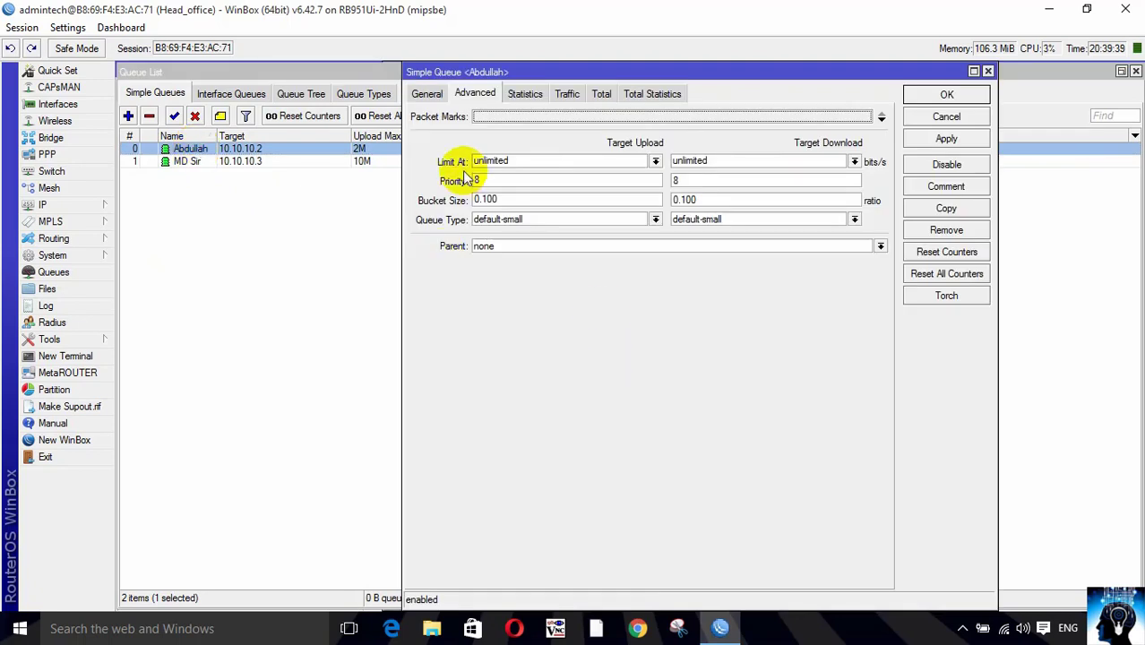
{"action": "left_click", "coordinate": [426, 93]}
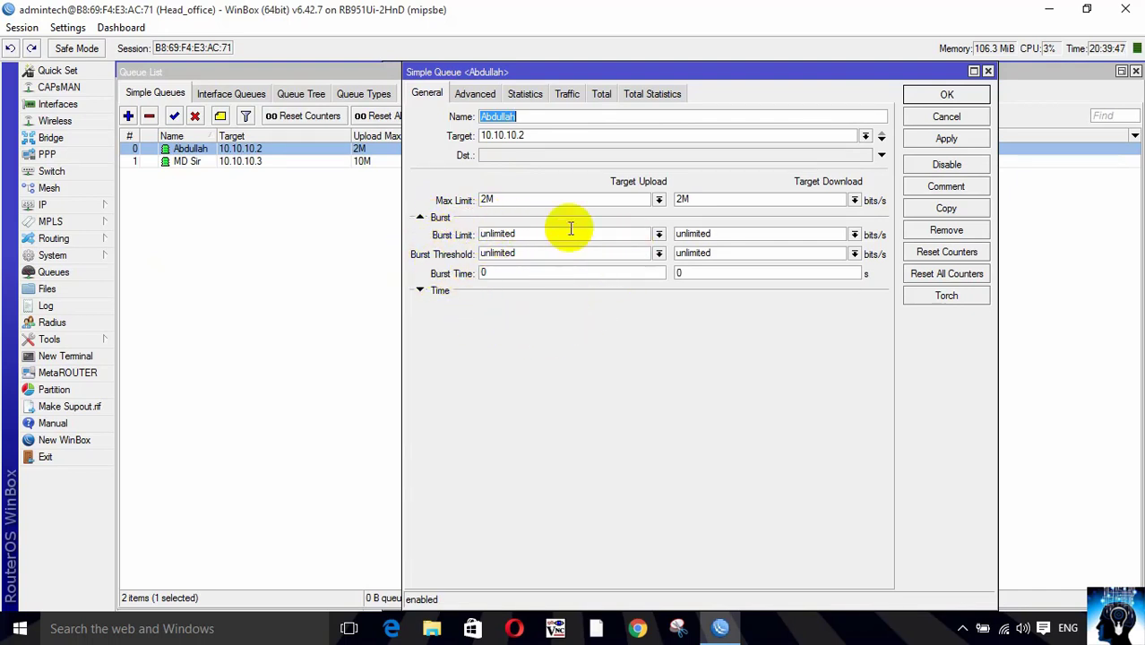
{"action": "left_click", "coordinate": [657, 234]}
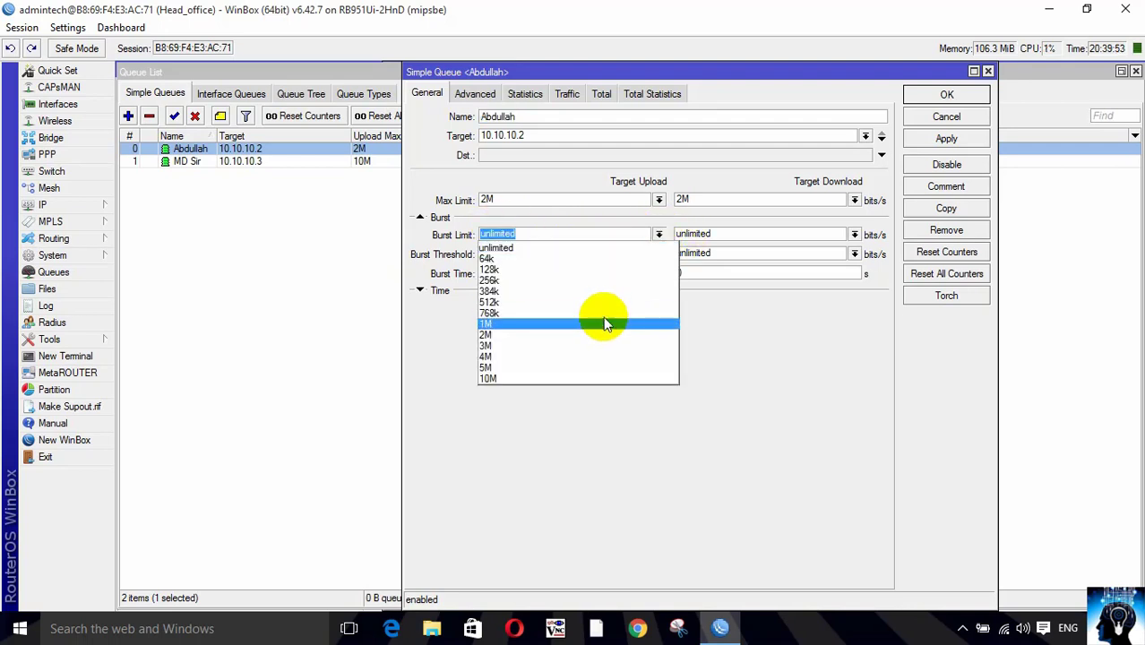
{"action": "left_click", "coordinate": [511, 355]}
{"action": "left_click", "coordinate": [855, 234]}
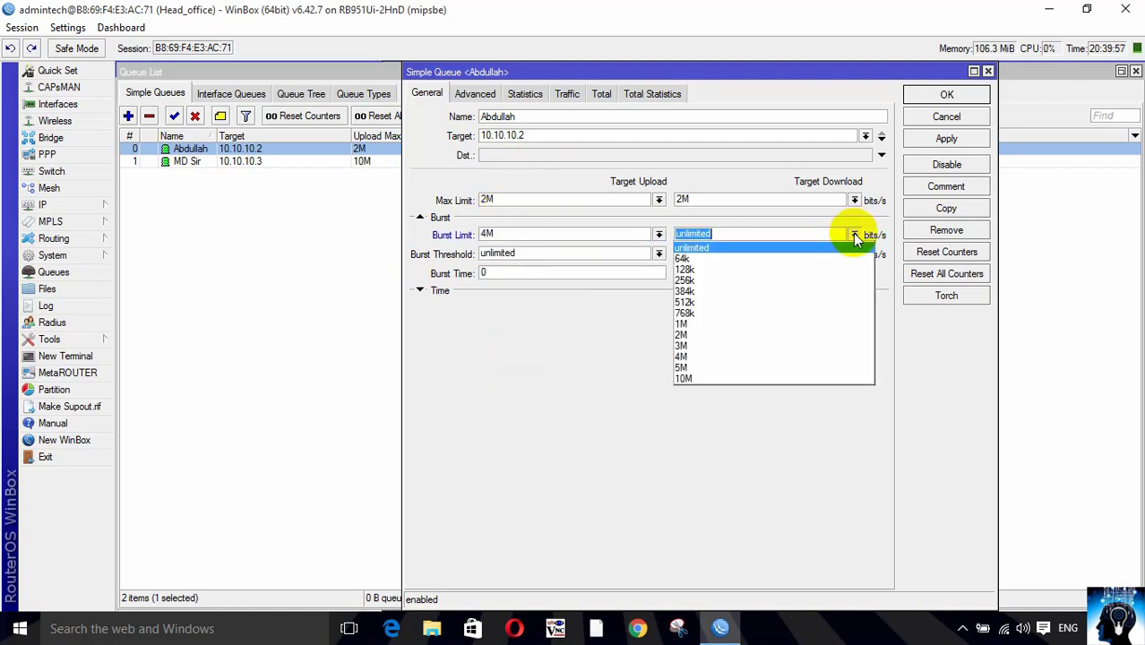
{"action": "left_click", "coordinate": [761, 361]}
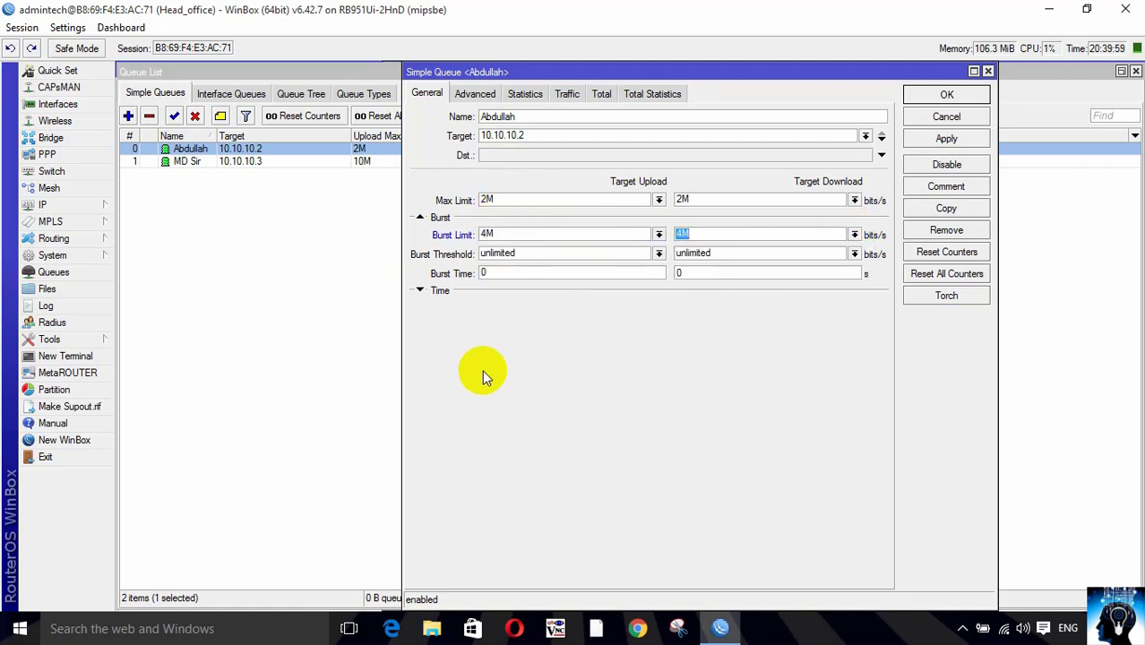
Set the 10.10.10.2 queue's burst threshold to 3M for both upload and download
{"action": "left_click", "coordinate": [655, 254]}
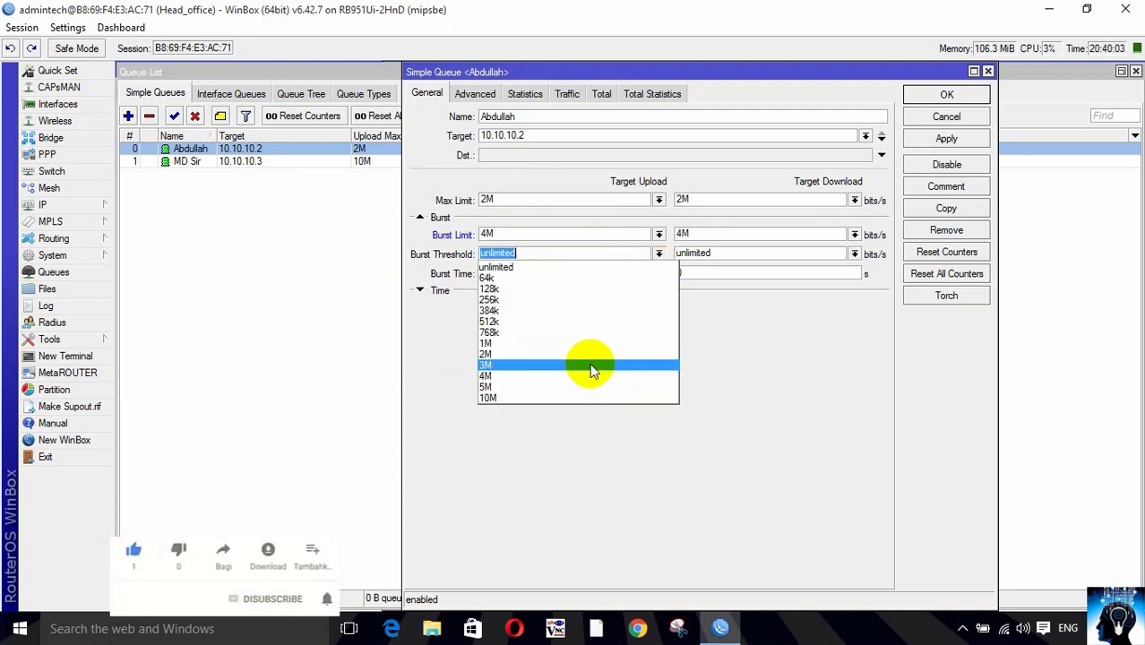
{"action": "left_click", "coordinate": [506, 363]}
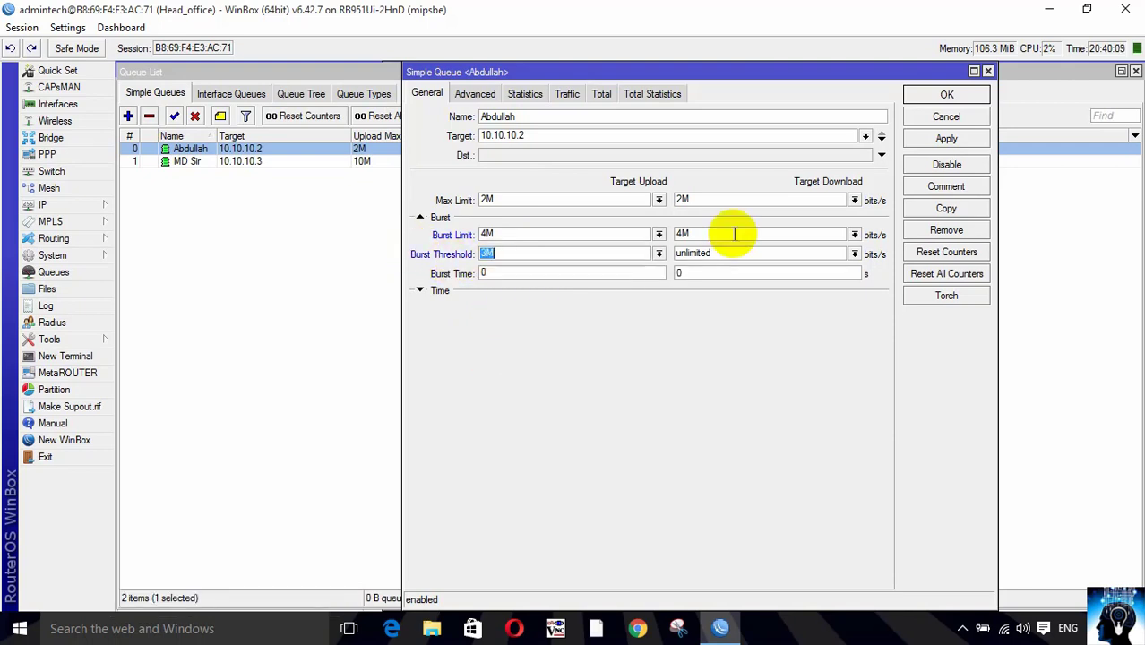
{"action": "left_click", "coordinate": [853, 255]}
{"action": "left_click", "coordinate": [741, 372]}
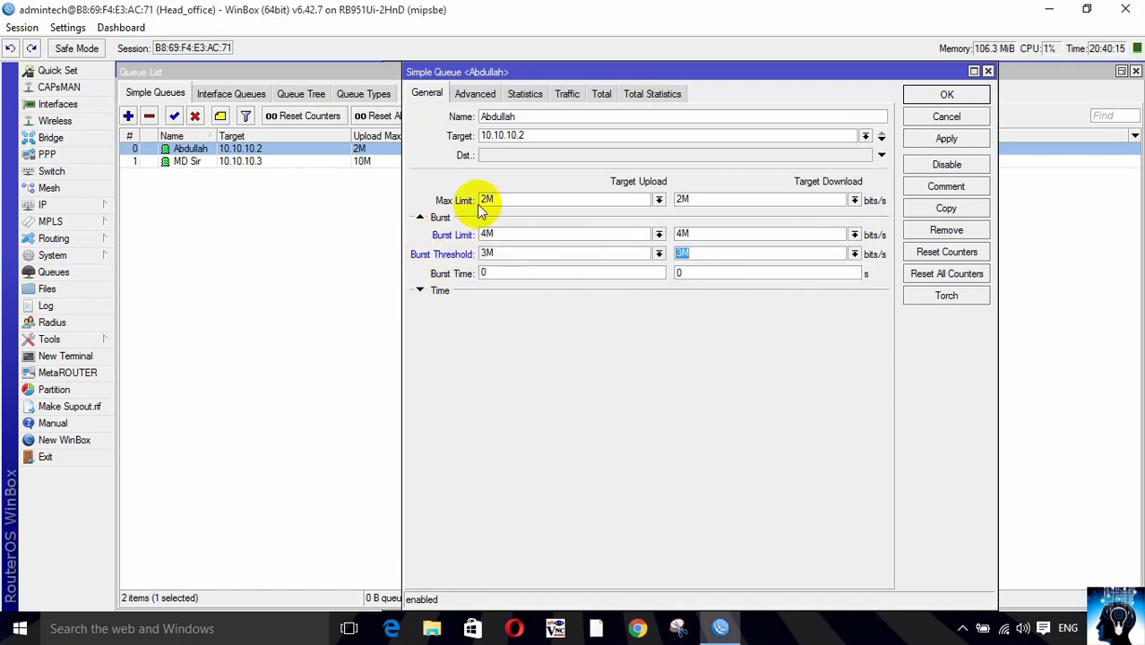
Review the 10.10.10.2 queue's maximum limit, burst limits and burst thresholds, and close its settings without saving
{"action": "double_click", "coordinate": [506, 199]}
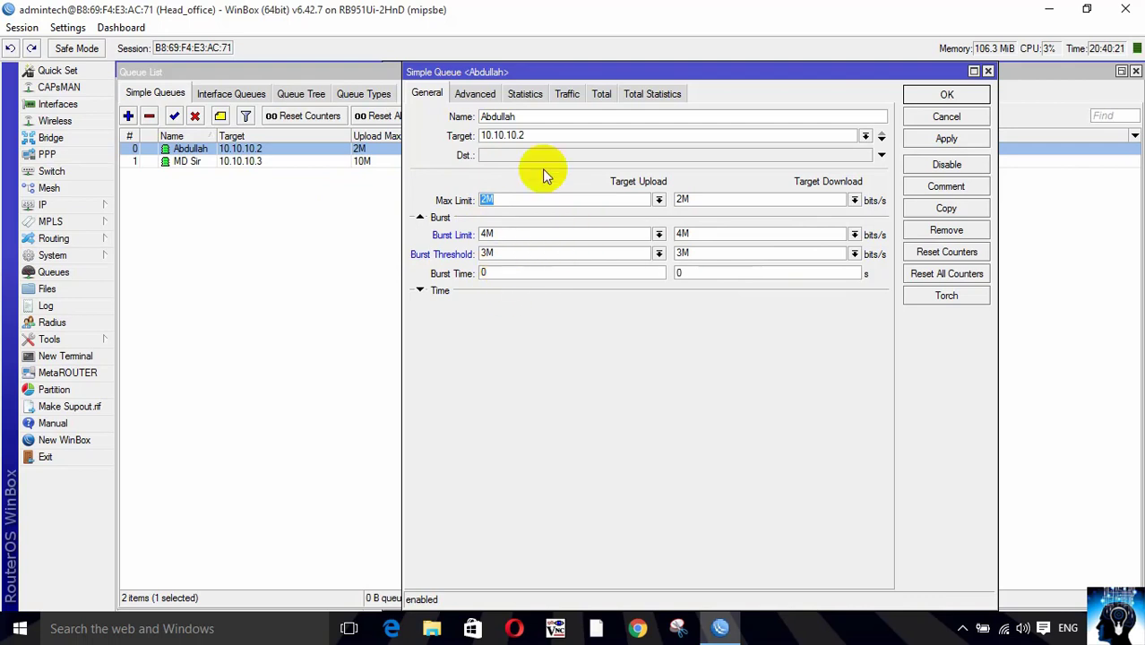
{"action": "left_click", "coordinate": [504, 236]}
{"action": "left_click_drag", "start_coordinate": [504, 236], "coordinate": [455, 235]}
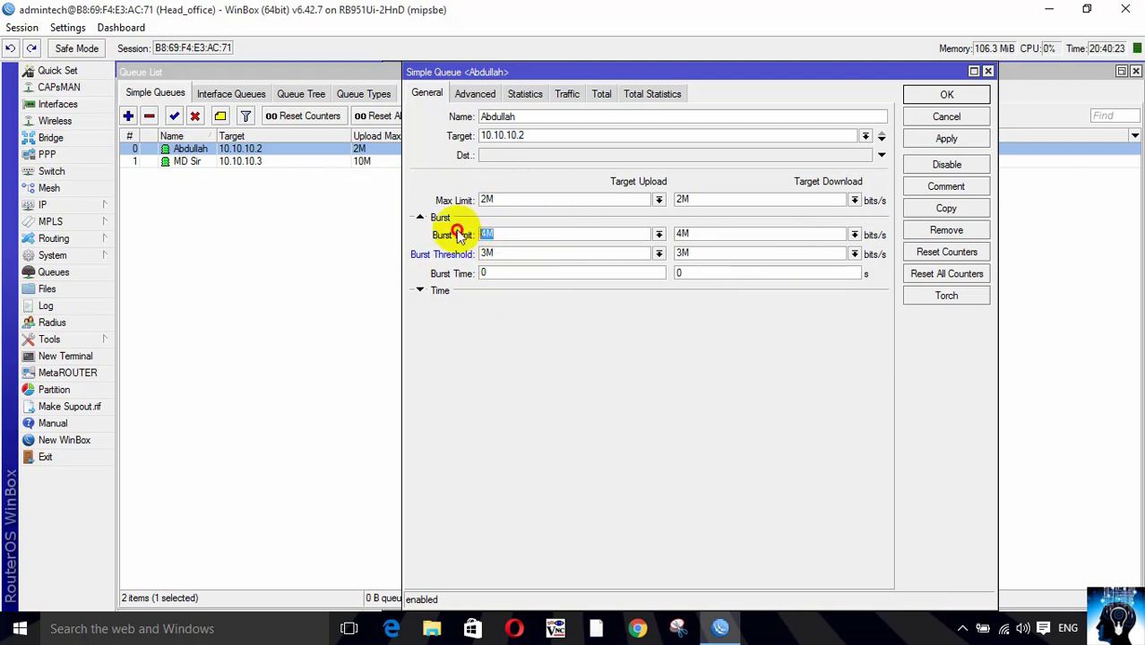
{"action": "double_click", "coordinate": [710, 230]}
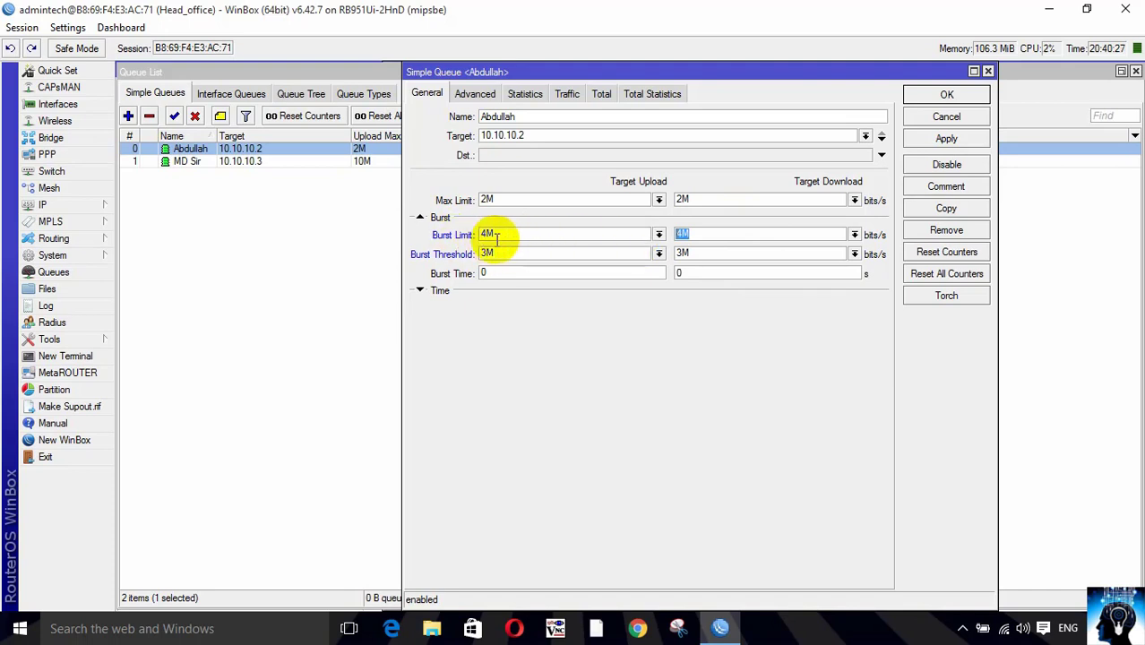
{"action": "left_click_drag", "start_coordinate": [511, 238], "coordinate": [459, 237]}
{"action": "double_click", "coordinate": [699, 234]}
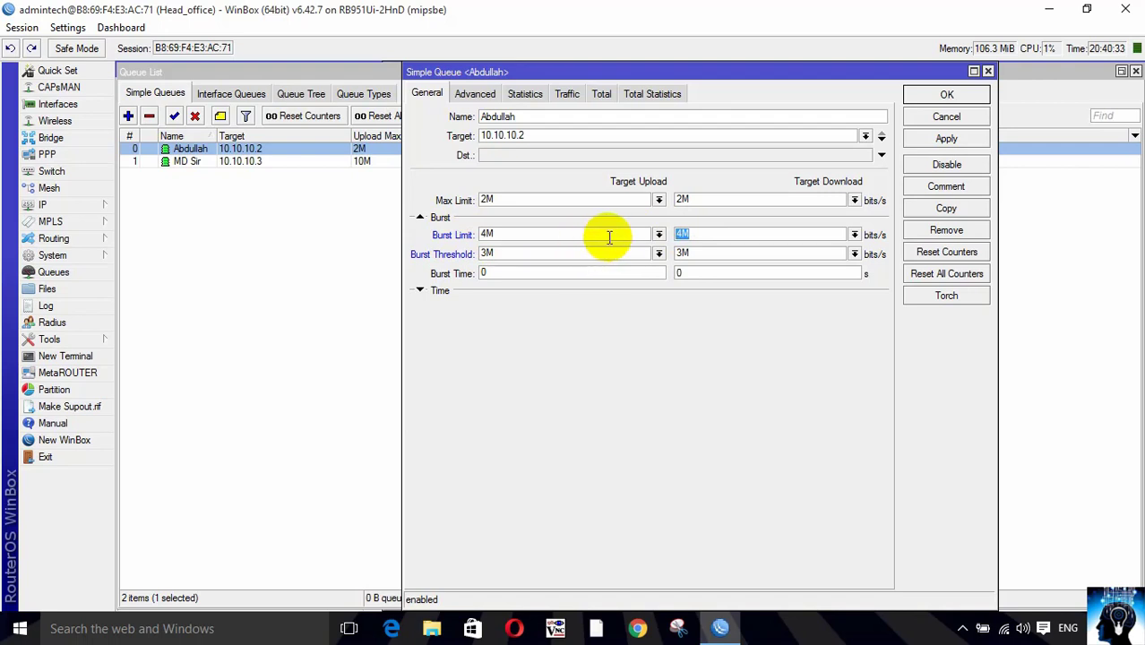
{"action": "left_click", "coordinate": [489, 233]}
{"action": "double_click", "coordinate": [491, 233]}
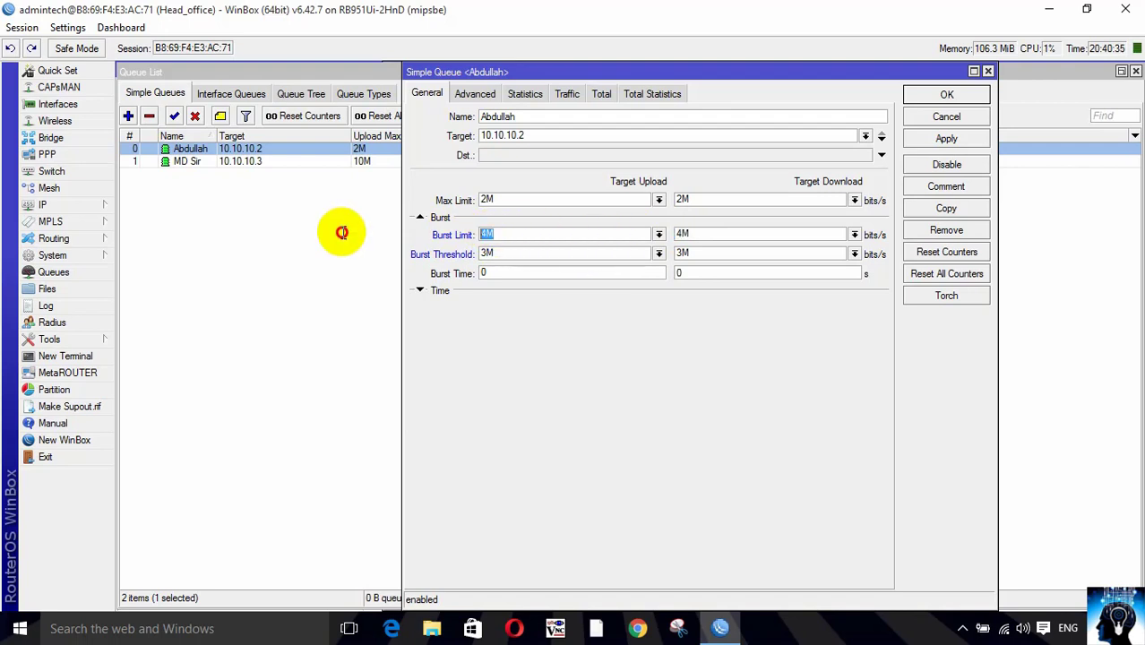
{"action": "double_click", "coordinate": [538, 254]}
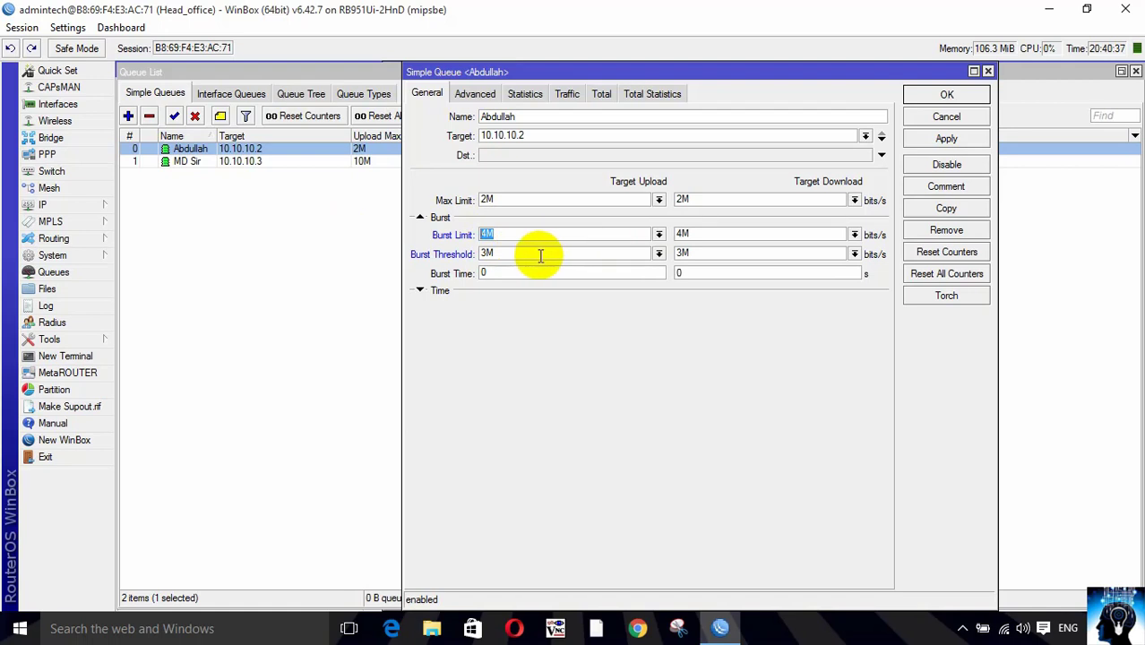
{"action": "double_click", "coordinate": [708, 254]}
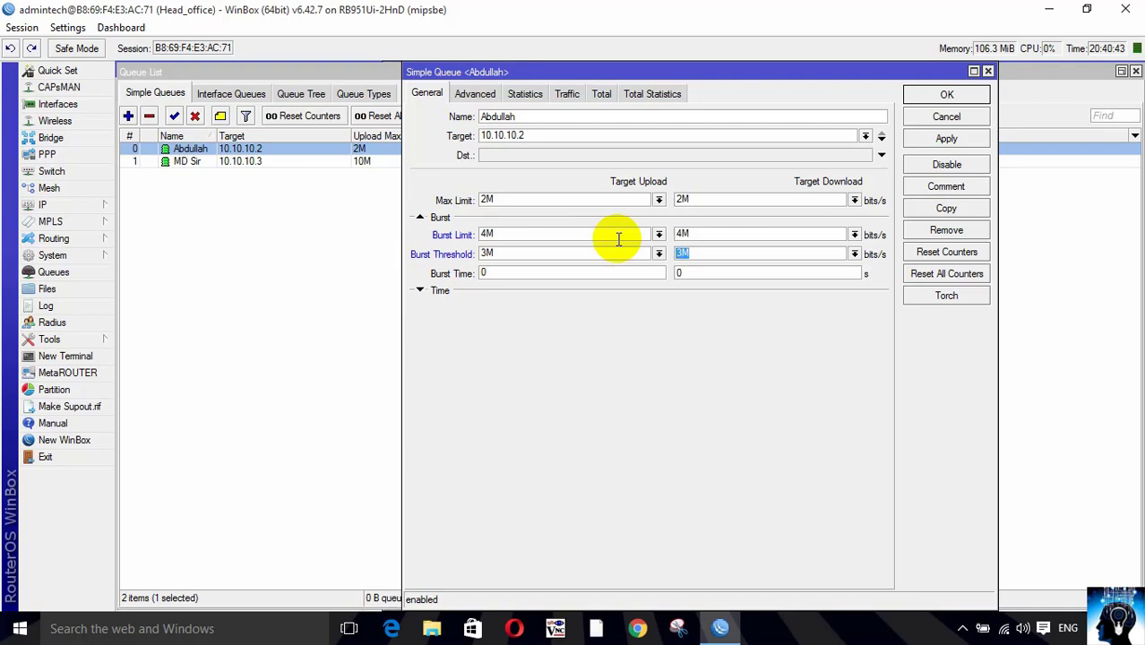
{"action": "left_click", "coordinate": [988, 70]}
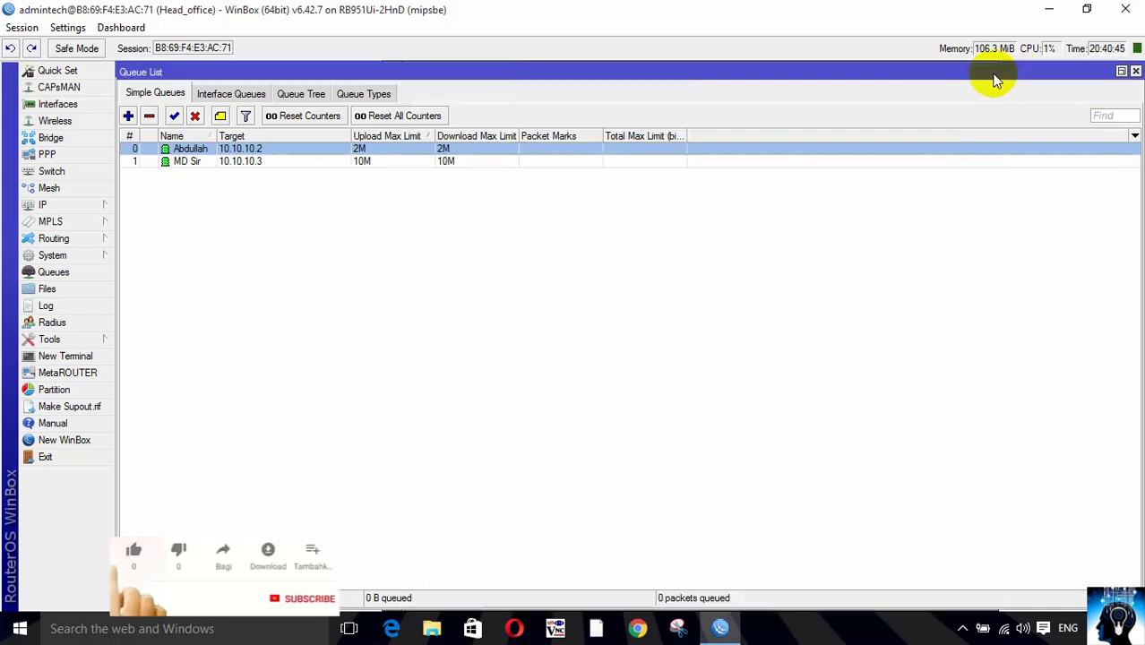